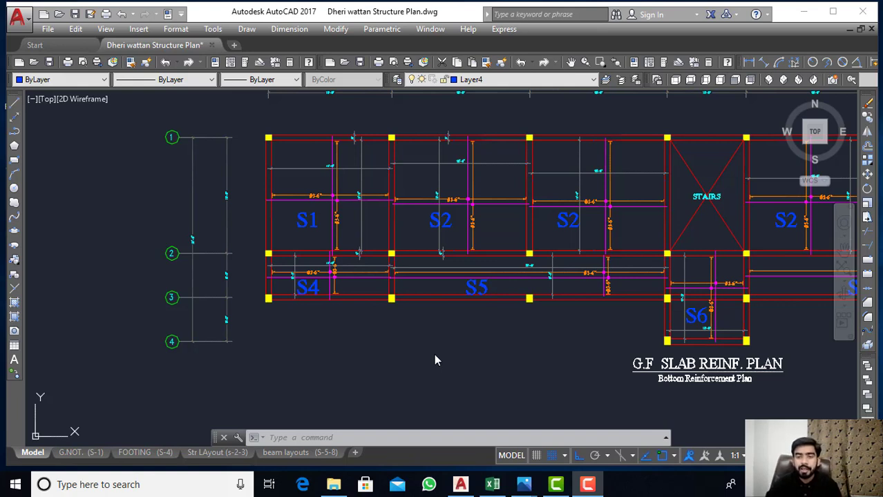
- Cancel any running command in the AutoCAD slab reinforcement drawing
left_click(415, 342)
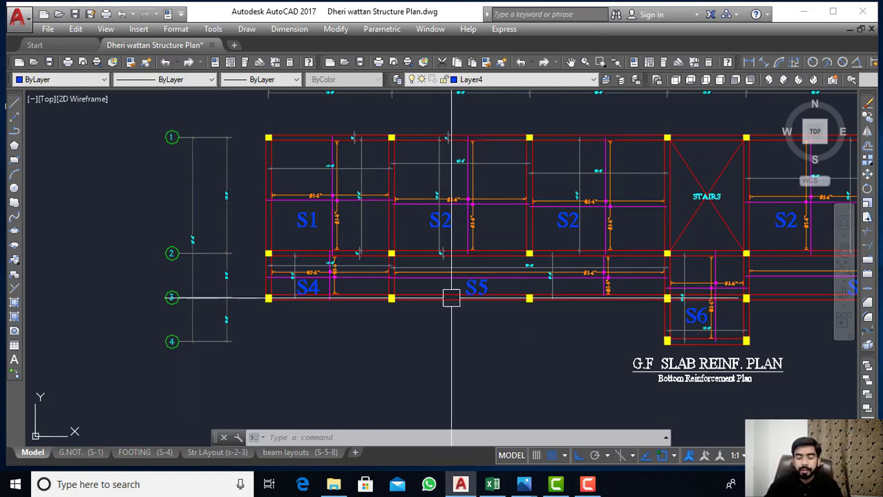
key("Escape")
scroll(455, 222, "up", 5)
scroll(442, 228, "down", 5)
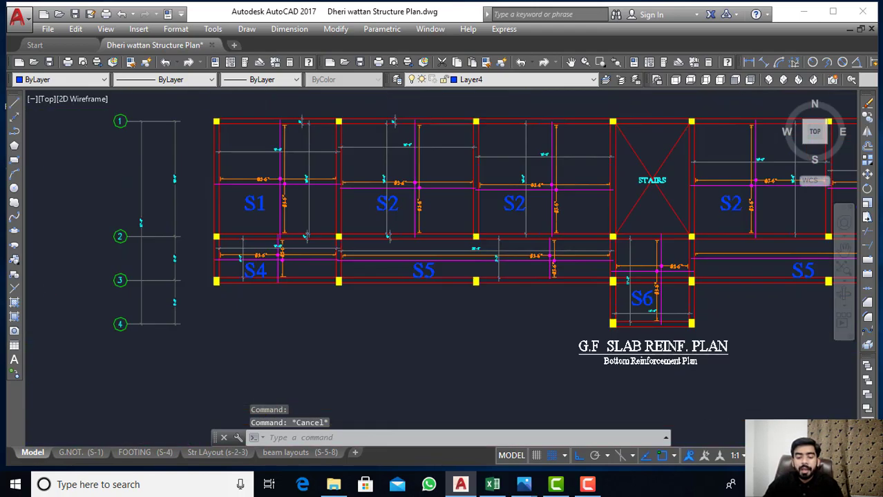
scroll(396, 195, "up", 4)
scroll(171, 181, "down", 5)
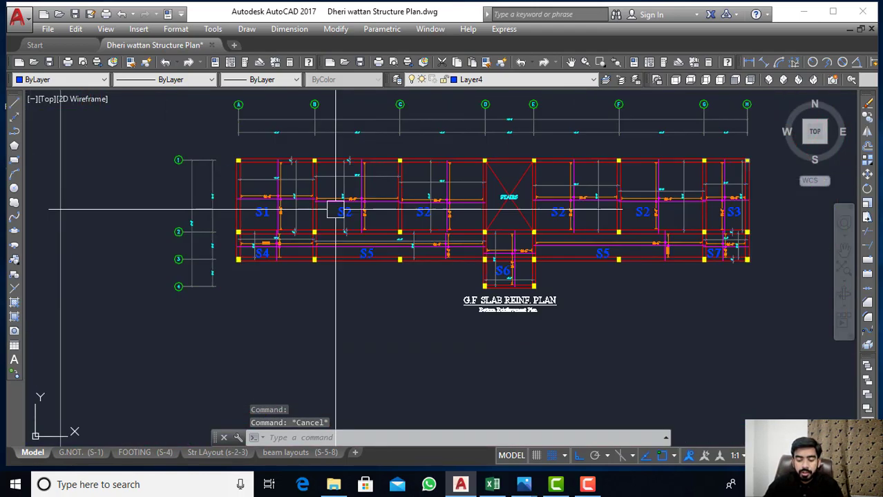
- Review the G.F. main bar rows S1–S7 in BBS Civil, checking B123 and H122
left_click(493, 485)
scroll(174, 322, "up", 1)
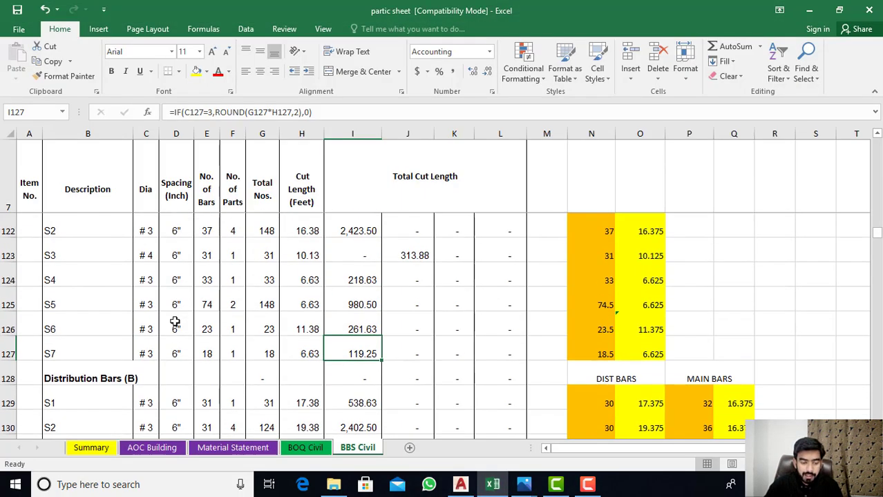
scroll(175, 322, "up", 1)
left_click(130, 321)
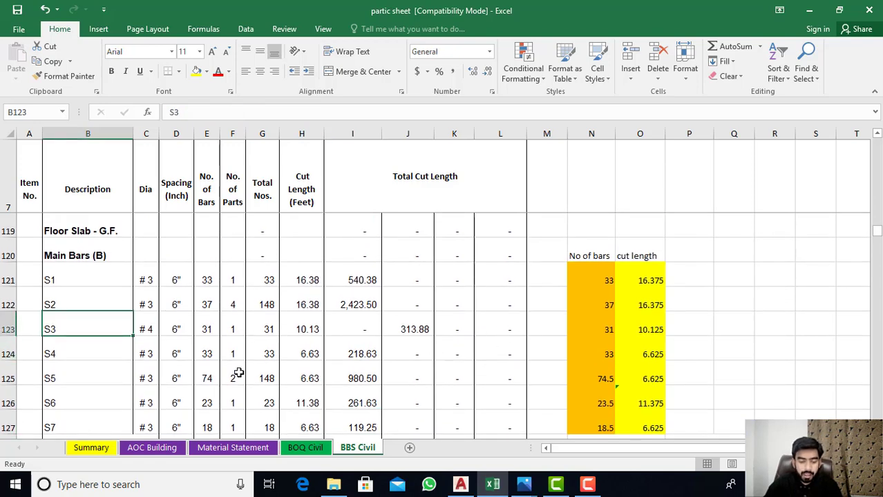
scroll(237, 373, "down", 1)
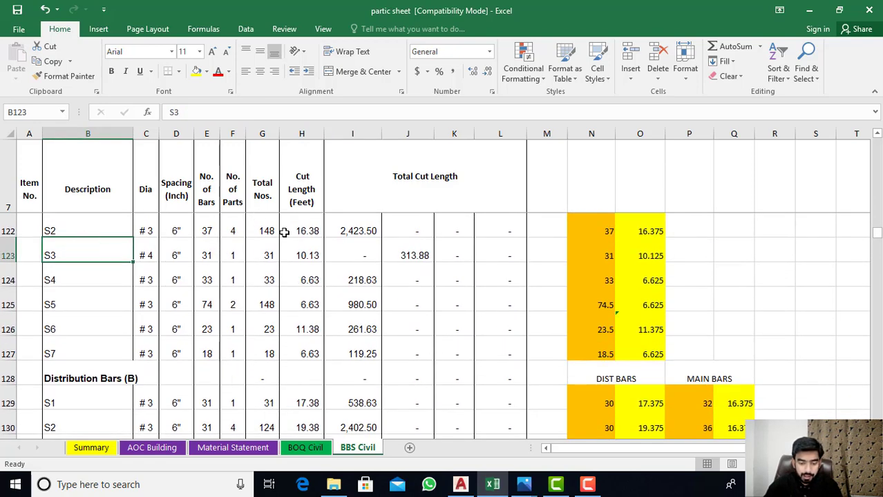
left_click(309, 230)
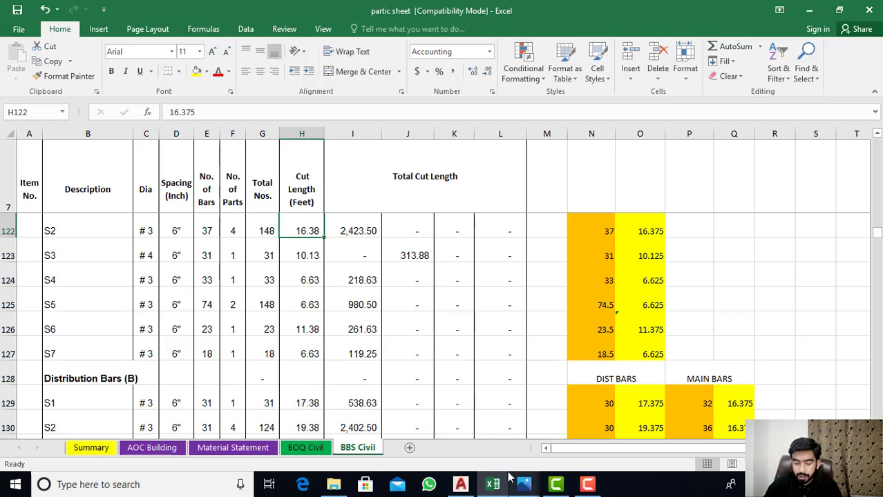
- Bring the slab plan back and zoom in on slabs S1 and S2
left_click(460, 484)
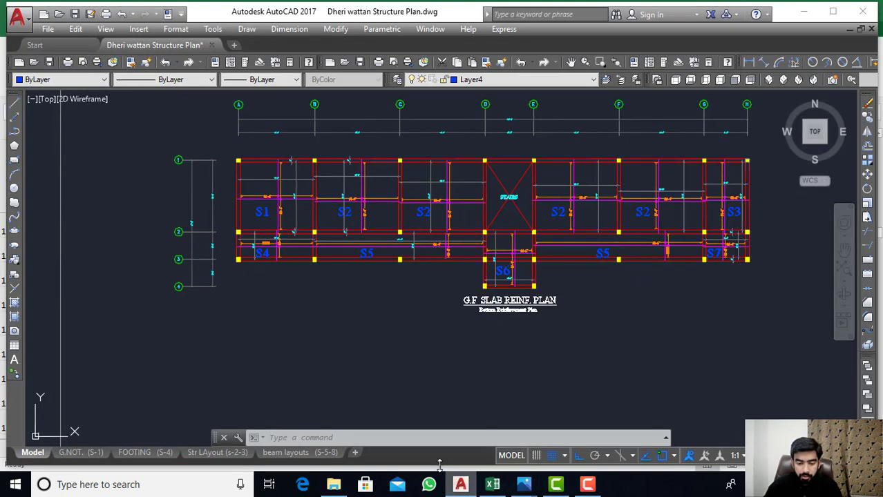
scroll(362, 246, "up", 5)
scroll(362, 247, "down", 5)
scroll(369, 158, "up", 4)
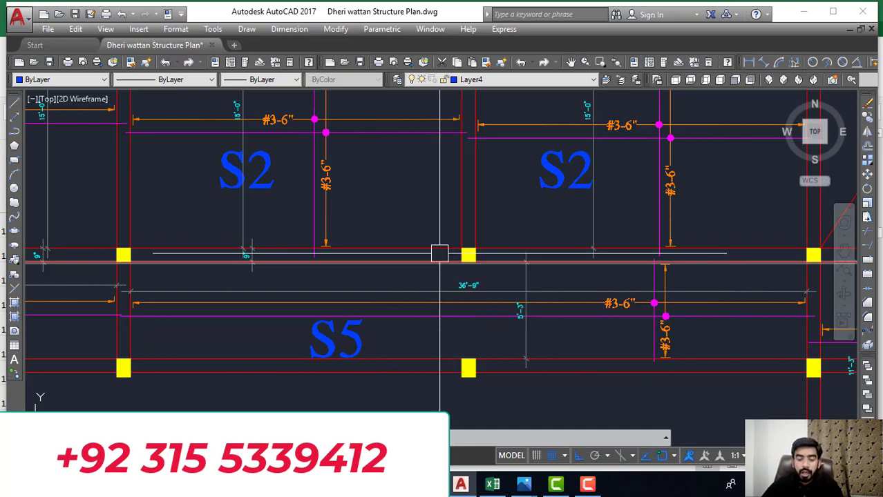
key("Escape")
scroll(422, 277, "down", 7)
scroll(318, 215, "up", 6)
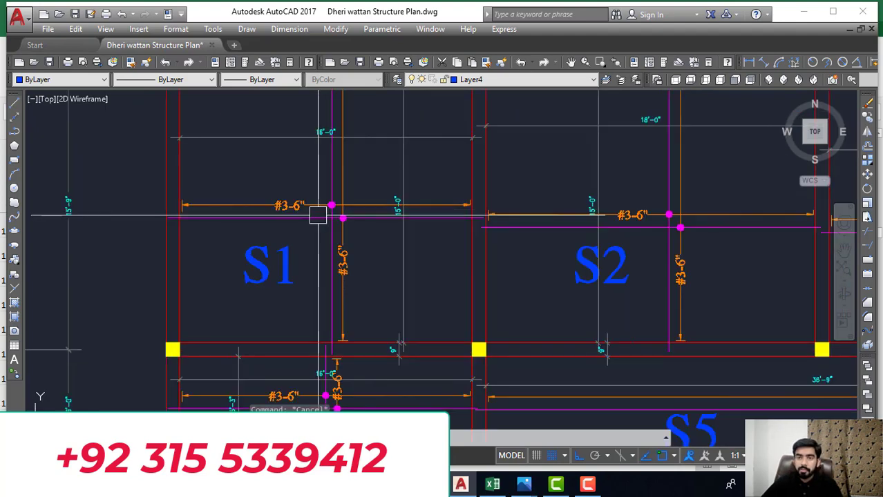
scroll(296, 253, "up", 4)
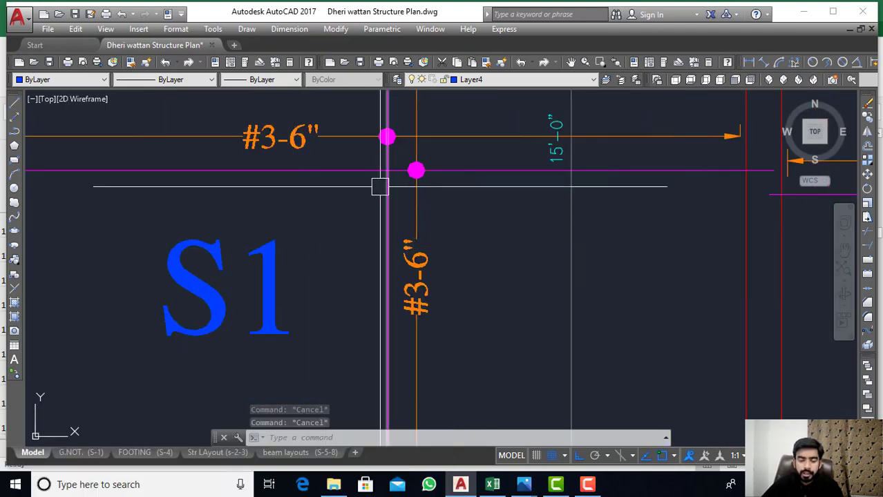
scroll(381, 185, "down", 4)
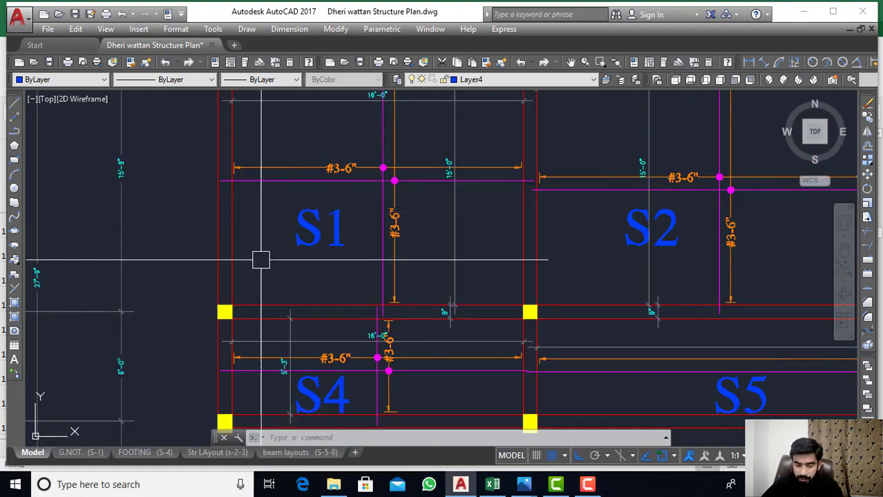
scroll(260, 258, "down", 2)
scroll(344, 214, "up", 4)
key("Escape")
key("Escape")
- Select an S1 vertical bar to inspect it, then clear the selection
scroll(326, 265, "down", 2)
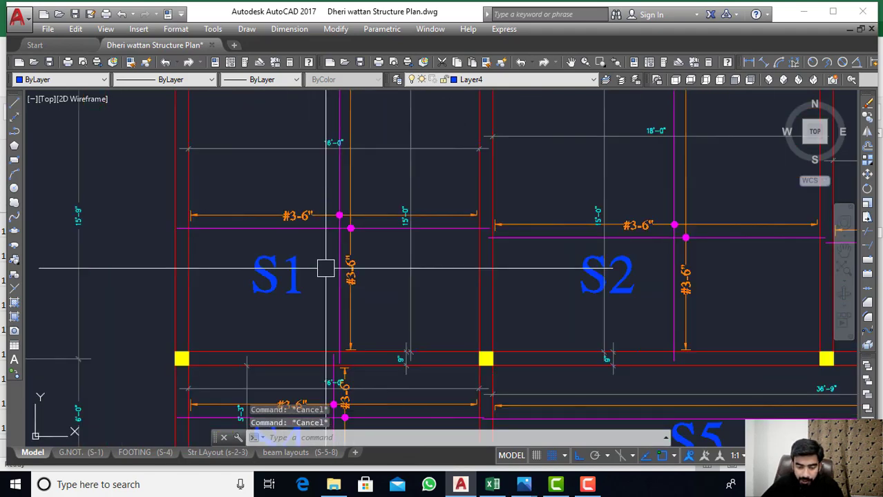
scroll(451, 221, "up", 3)
scroll(433, 248, "down", 4)
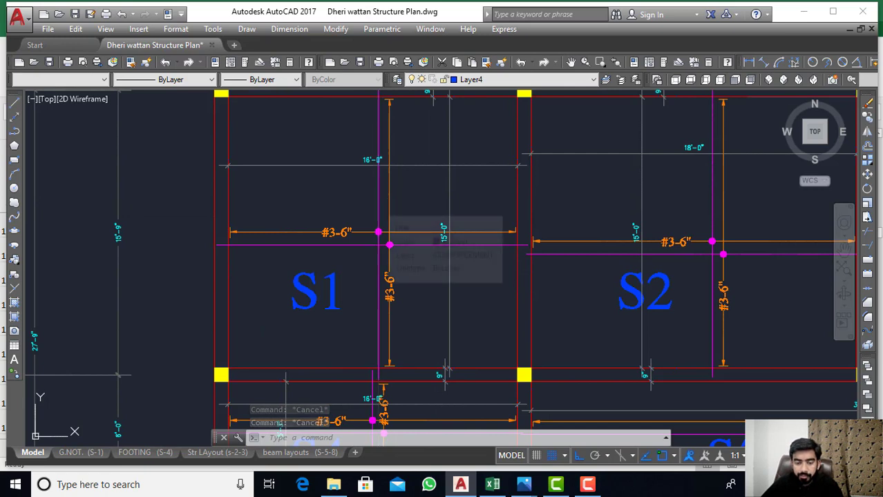
left_click(380, 239)
key("Escape")
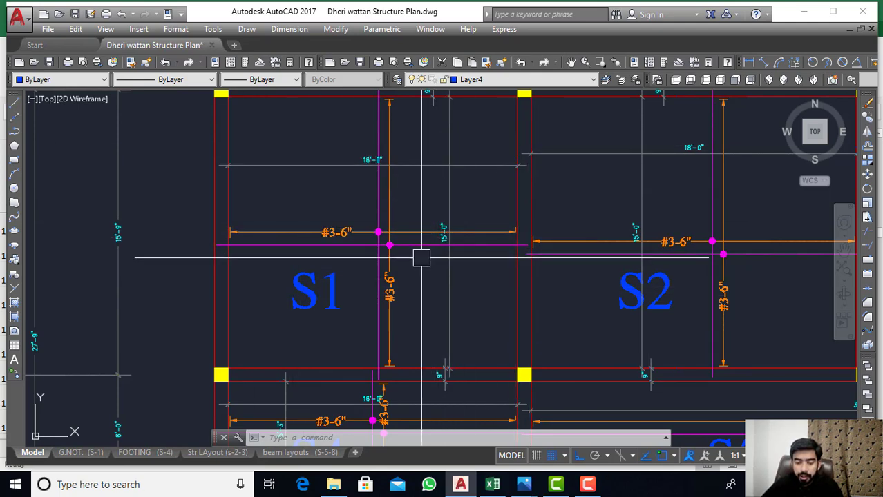
- Inspect S1's vertical and horizontal bar lines, then bring up the BBS Civil sheet
scroll(423, 273, "up", 2)
scroll(429, 276, "down", 2)
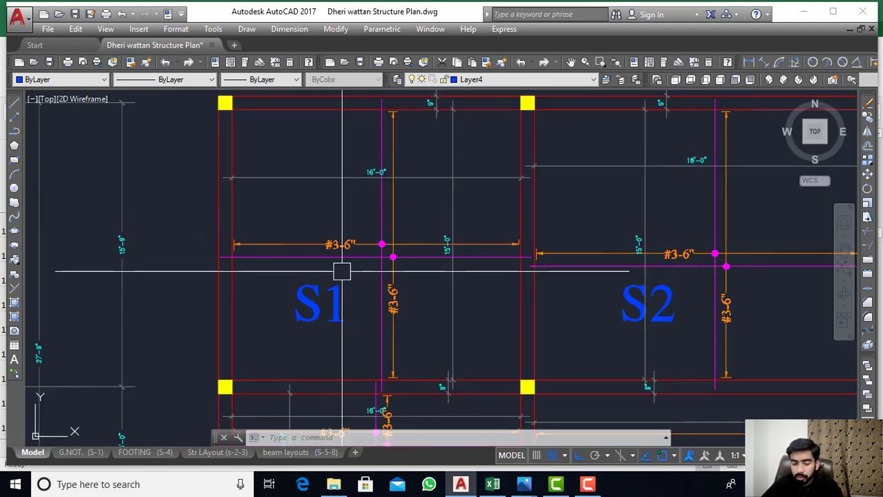
key("Escape")
key("Escape")
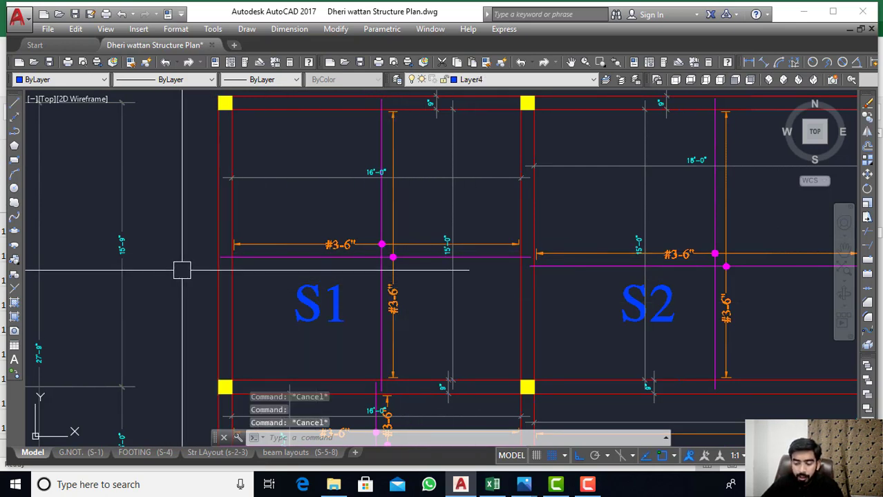
left_click(381, 123)
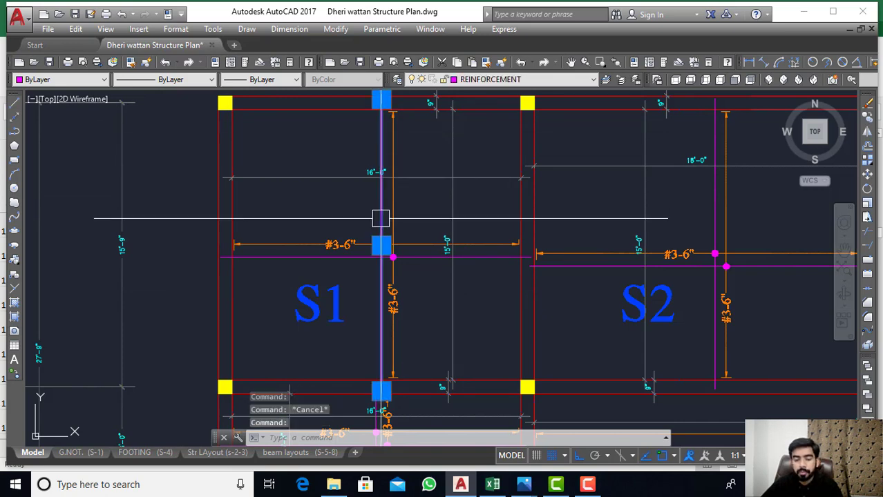
key("Escape")
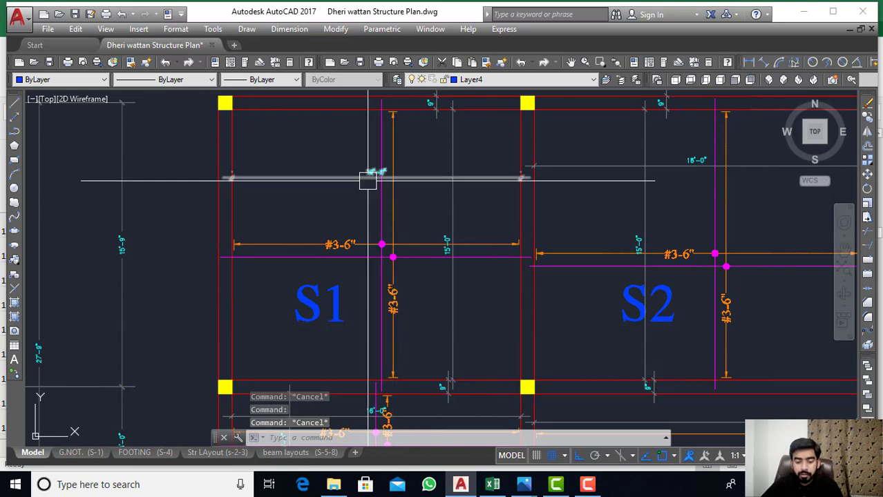
left_click(418, 258)
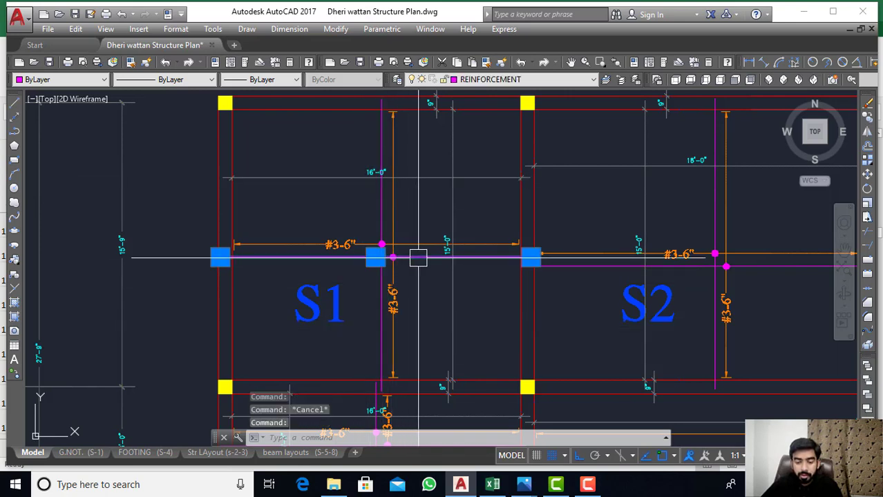
key("Escape")
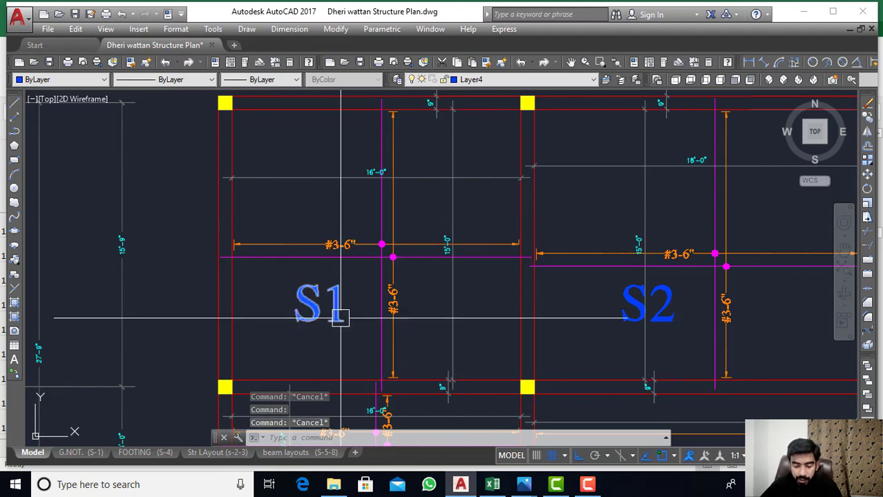
left_click(492, 485)
- Scroll to the distribution bar rows, then return to AutoCAD zoomed on slab S1
scroll(233, 371, "down", 1)
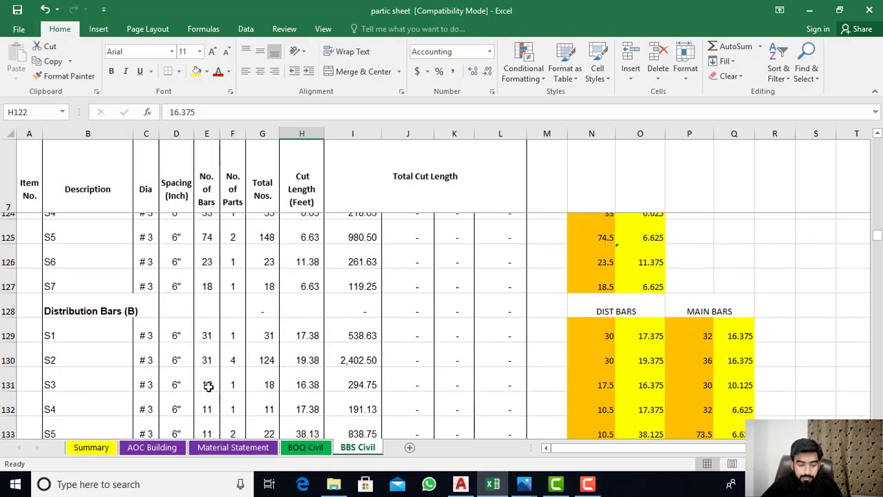
scroll(207, 385, "down", 1)
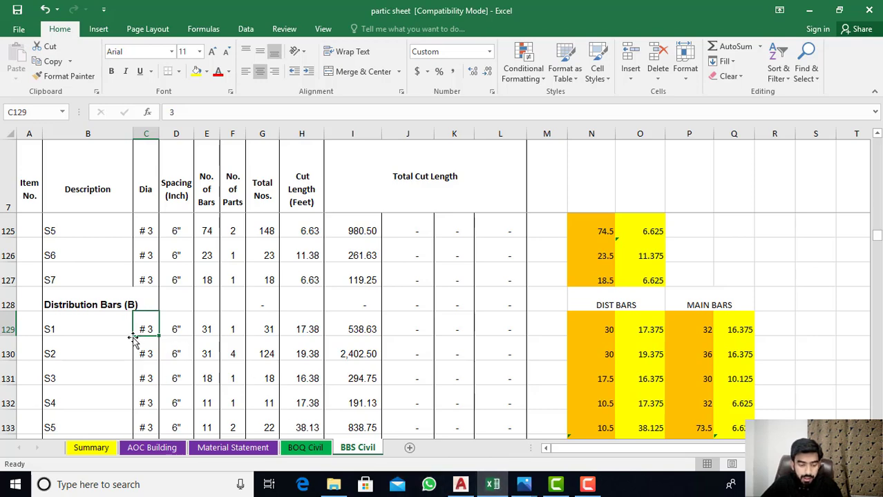
left_click(460, 484)
scroll(430, 275, "up", 2)
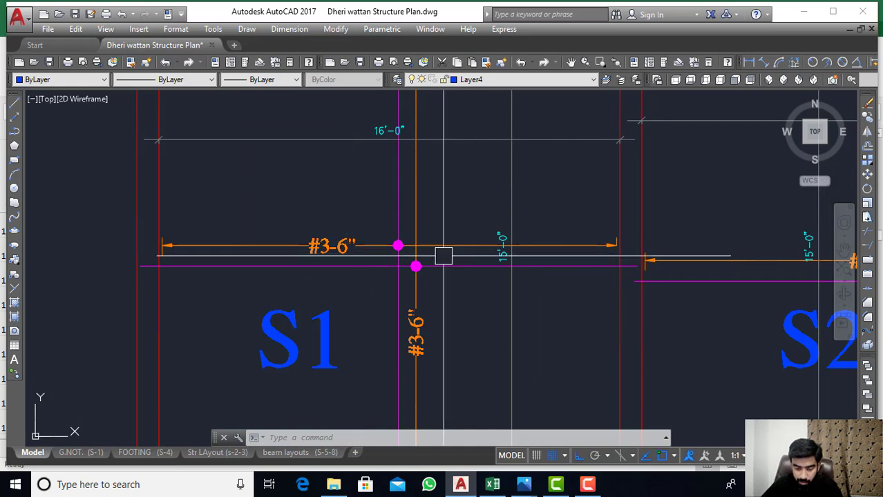
- Compare slab S1 in the AutoCAD plan against the spreadsheet
left_click(493, 484)
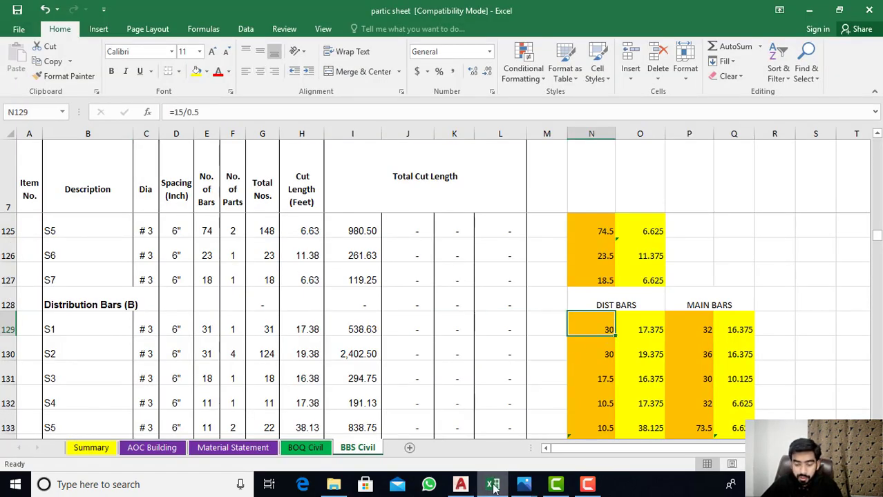
left_click(462, 484)
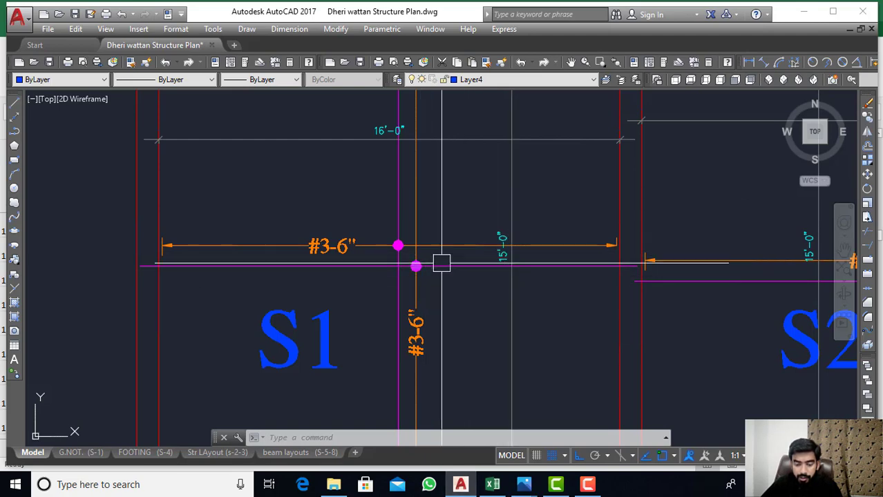
scroll(498, 207, "down", 3)
scroll(497, 237, "up", 3)
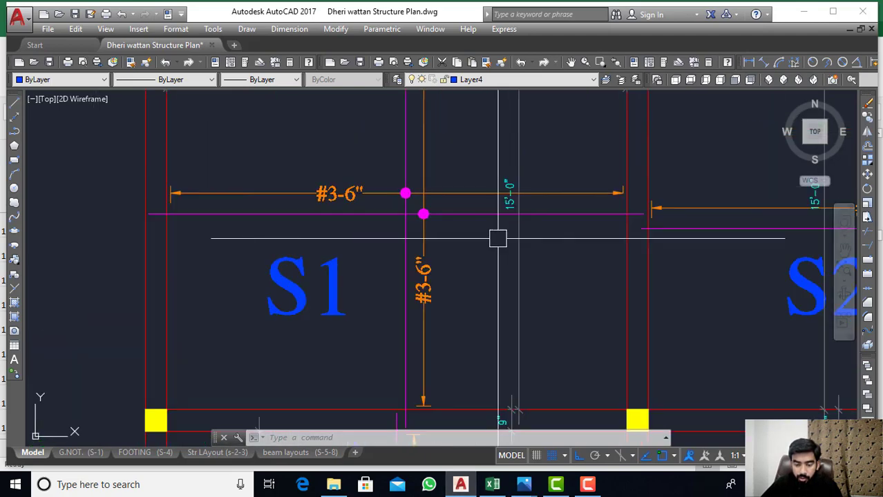
- Correct the S1 distribution bar count in N129 to 31, matching E129
left_click(493, 484)
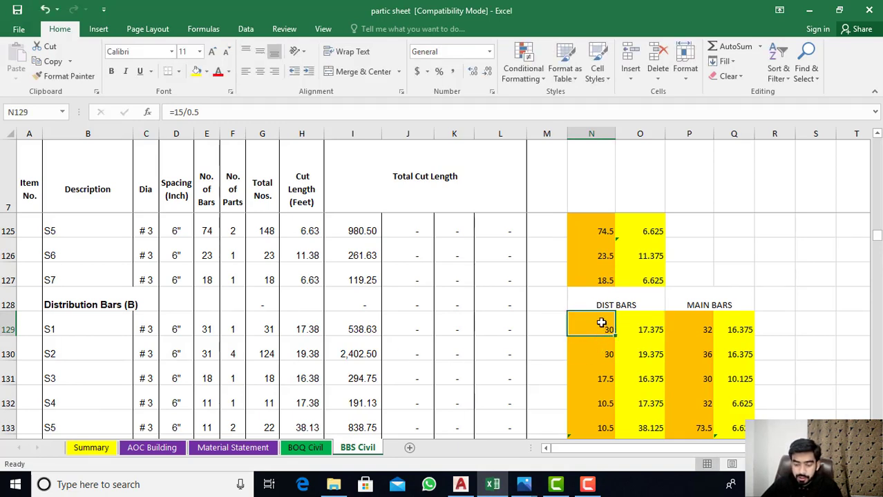
double_click(604, 331)
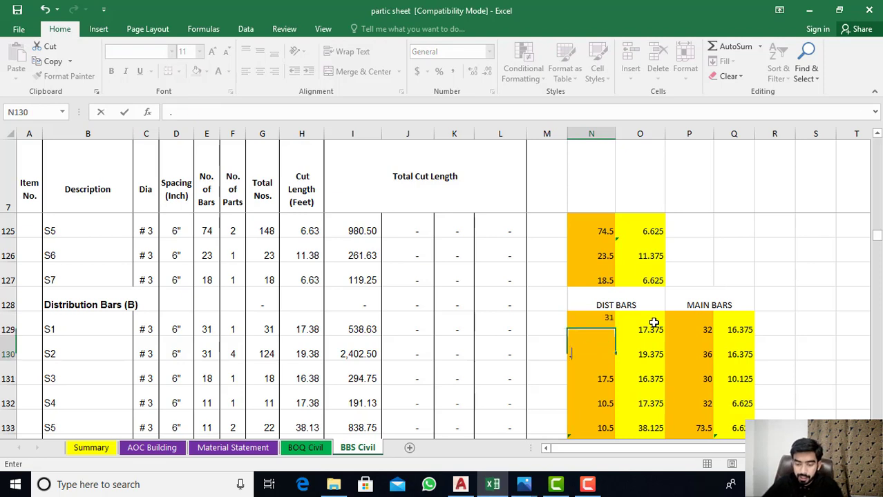
key("Escape")
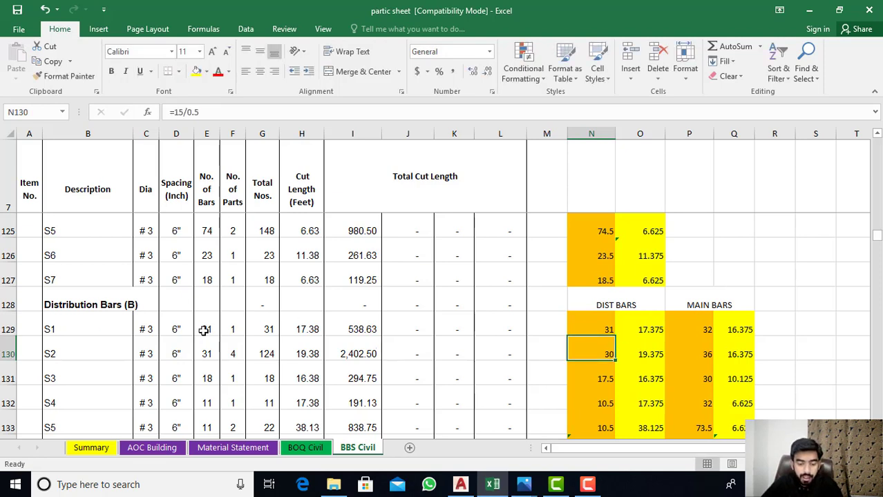
left_click(203, 331)
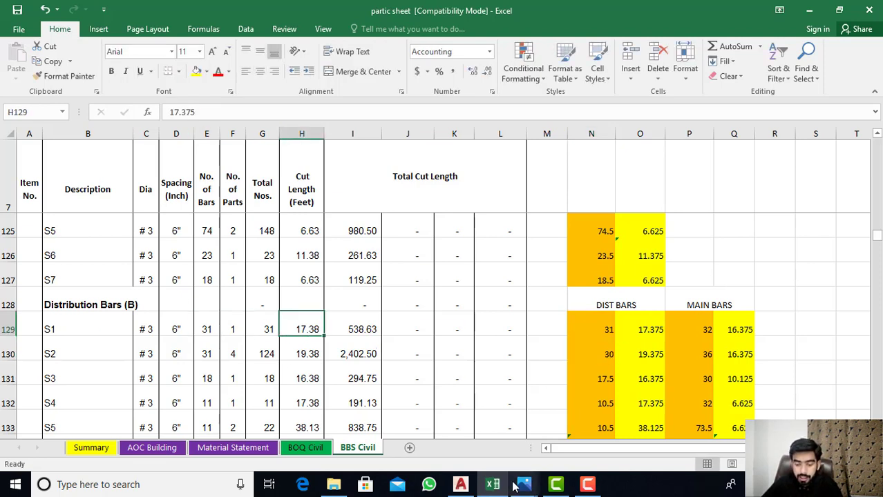
left_click(461, 484)
scroll(499, 253, "down", 3)
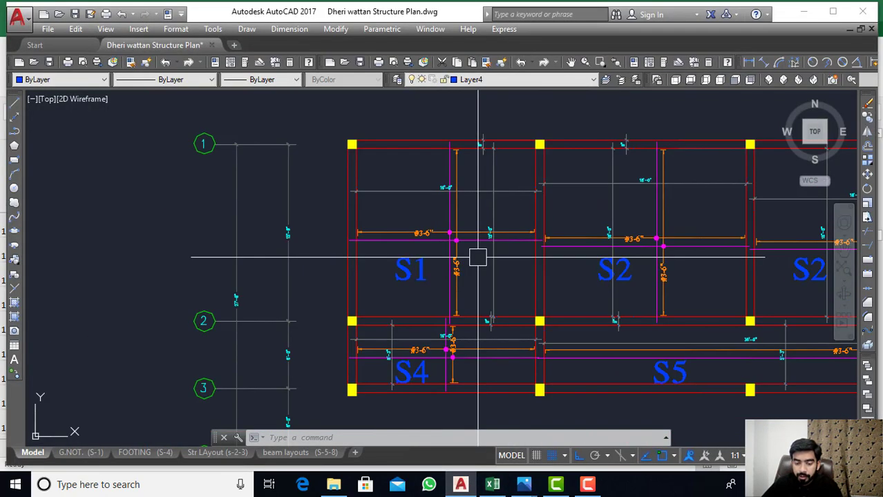
key("Escape")
key("Escape")
scroll(455, 166, "up", 2)
key("Escape")
scroll(469, 102, "up", 4)
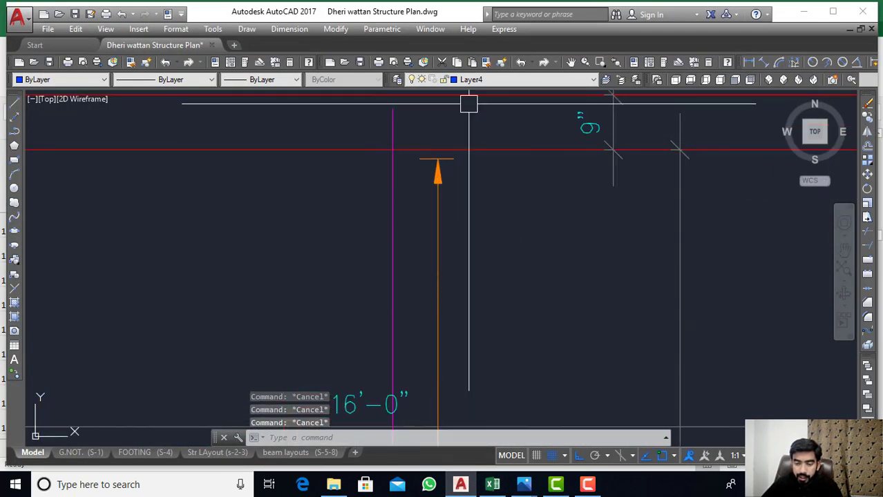
scroll(503, 120, "down", 2)
scroll(503, 121, "up", 2)
scroll(487, 321, "down", 3)
scroll(507, 394, "up", 3)
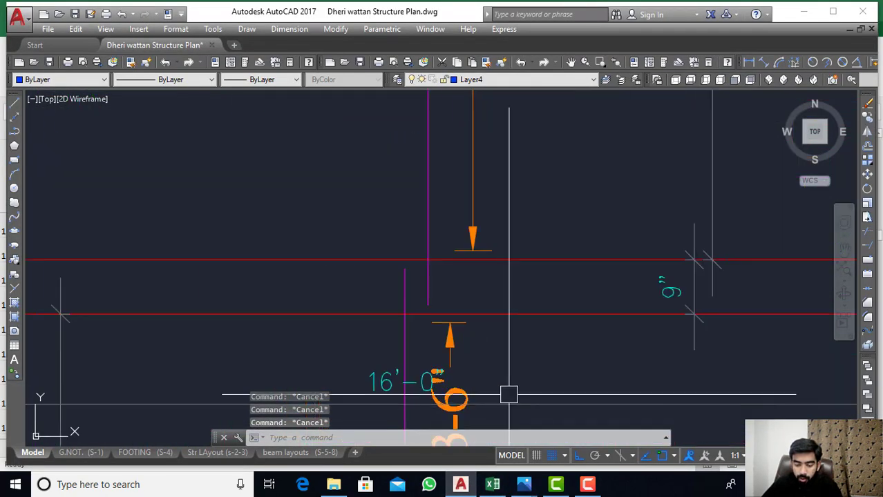
scroll(442, 308, "up", 2)
scroll(420, 300, "up", 3)
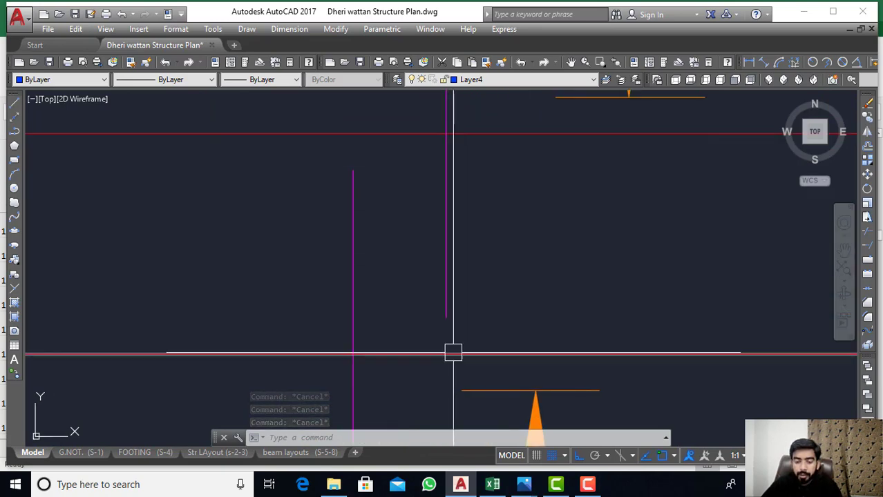
scroll(441, 360, "down", 3)
scroll(453, 325, "down", 2)
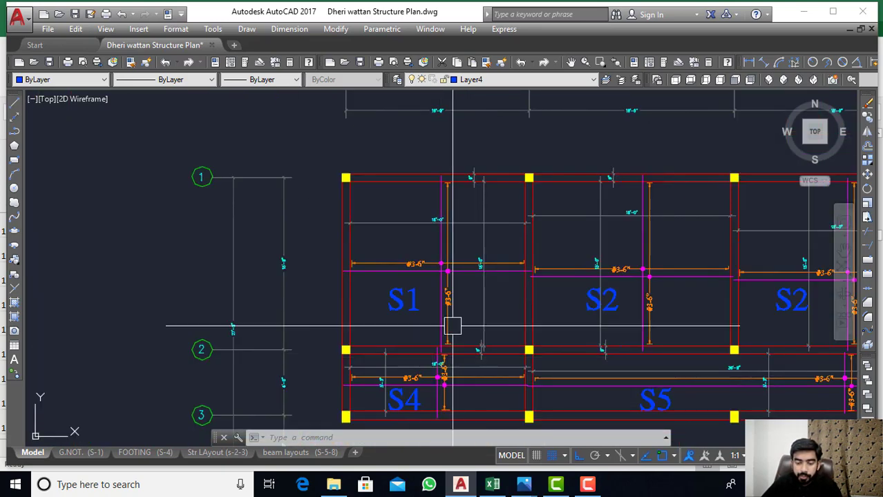
scroll(446, 242, "up", 5)
scroll(442, 158, "down", 3)
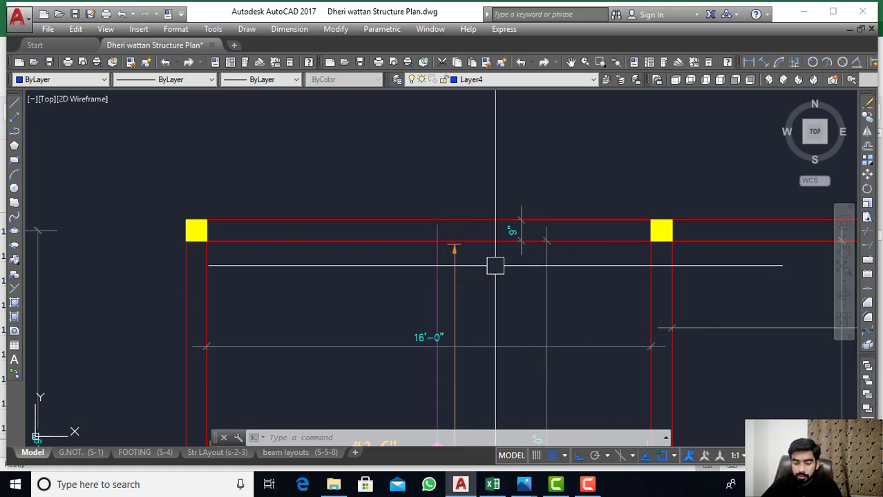
scroll(467, 225, "down", 2)
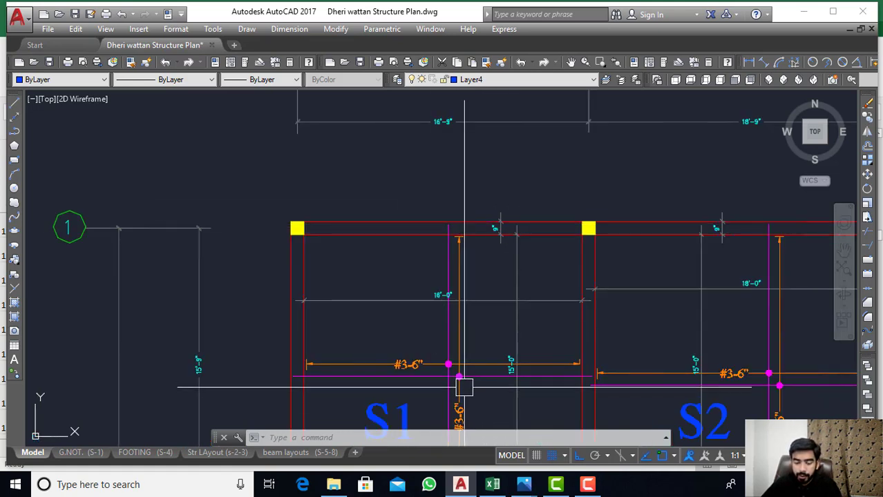
scroll(439, 301, "down", 4)
scroll(482, 415, "up", 4)
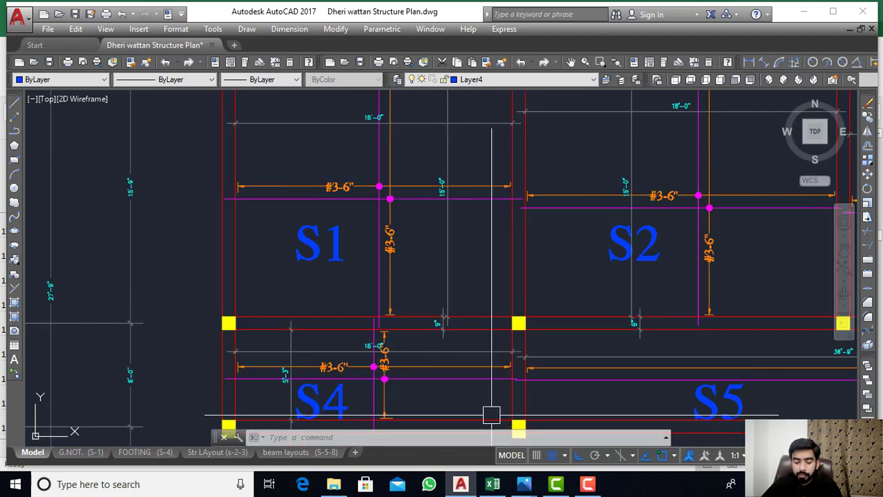
left_click(504, 488)
- Review O129's formula =16+1.5-0.125, giving the 17.375 S1 cut length
double_click(656, 329)
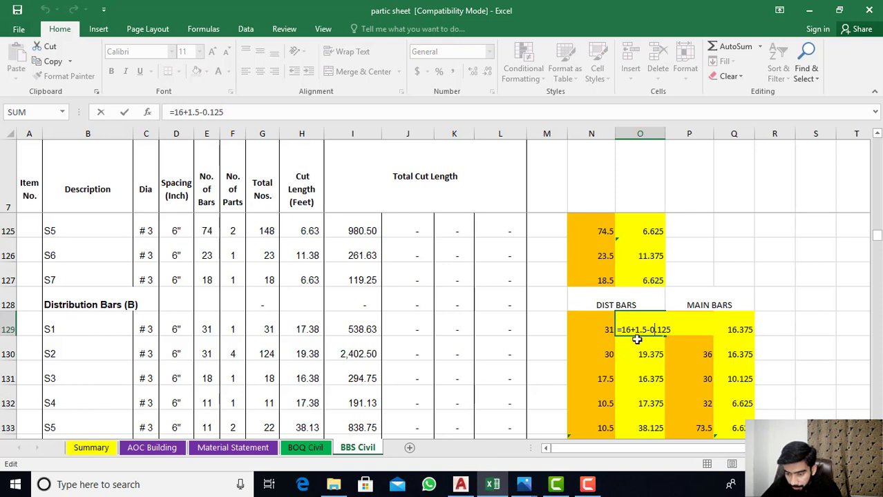
left_click(653, 350)
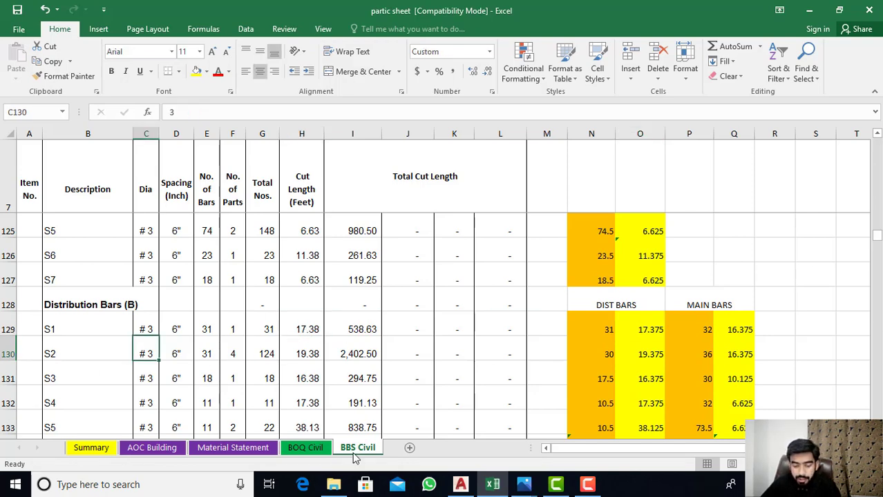
- Zoom the AutoCAD plan into slab S2 to read its 15'-0" span
left_click(460, 484)
scroll(423, 252, "up", 2)
scroll(458, 315, "up", 2)
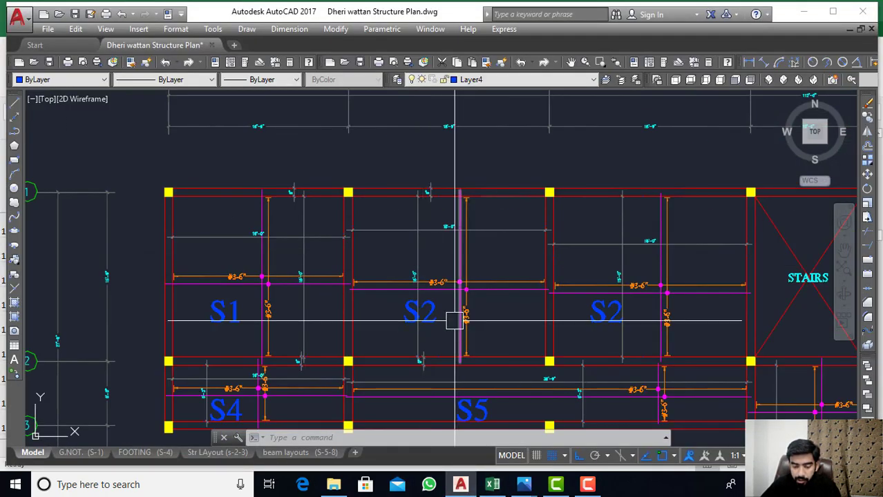
scroll(261, 246, "up", 2)
scroll(615, 292, "down", 2)
scroll(420, 282, "up", 6)
scroll(650, 246, "down", 2)
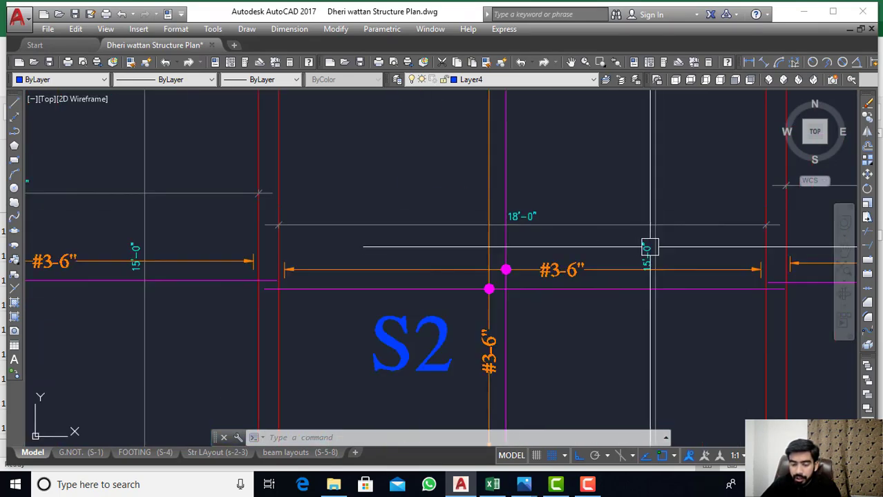
scroll(456, 249, "up", 3)
scroll(513, 189, "down", 2)
scroll(680, 231, "down", 3)
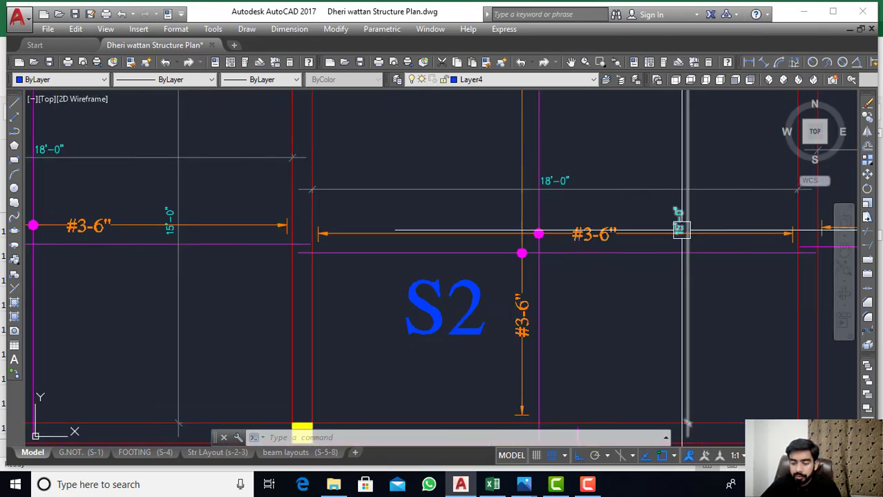
scroll(708, 230, "down", 2)
scroll(154, 233, "up", 4)
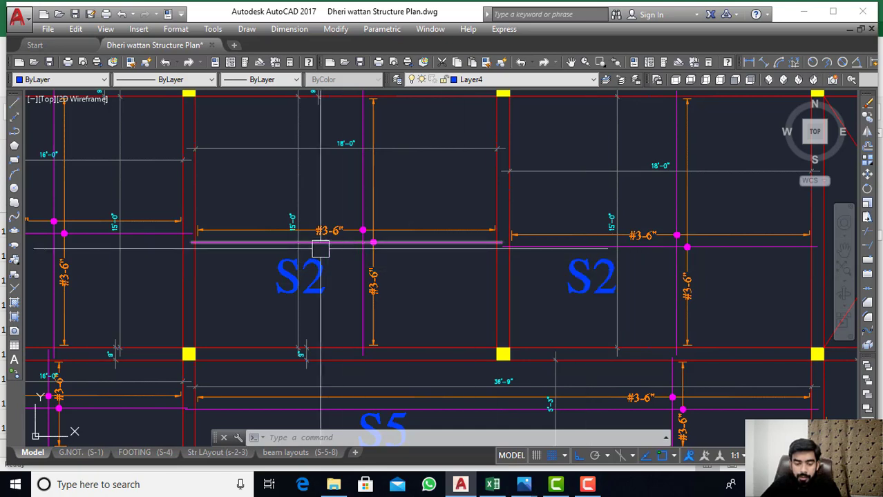
scroll(332, 273, "up", 6)
scroll(403, 273, "down", 2)
scroll(415, 283, "down", 2)
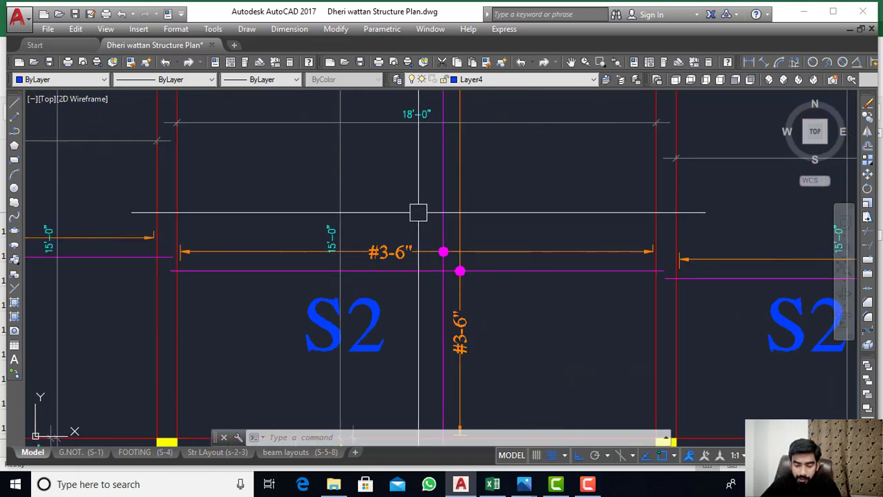
key("Escape")
key("Escape")
- Pick S2's magenta distribution bar to inspect it, then release it
left_click(404, 277)
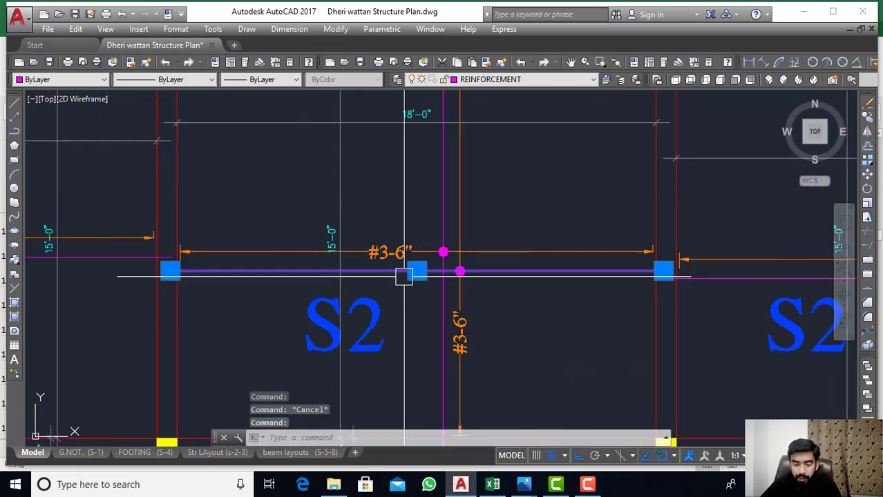
scroll(404, 277, "down", 2)
scroll(404, 277, "down", 2)
key("Escape")
scroll(404, 277, "up", 4)
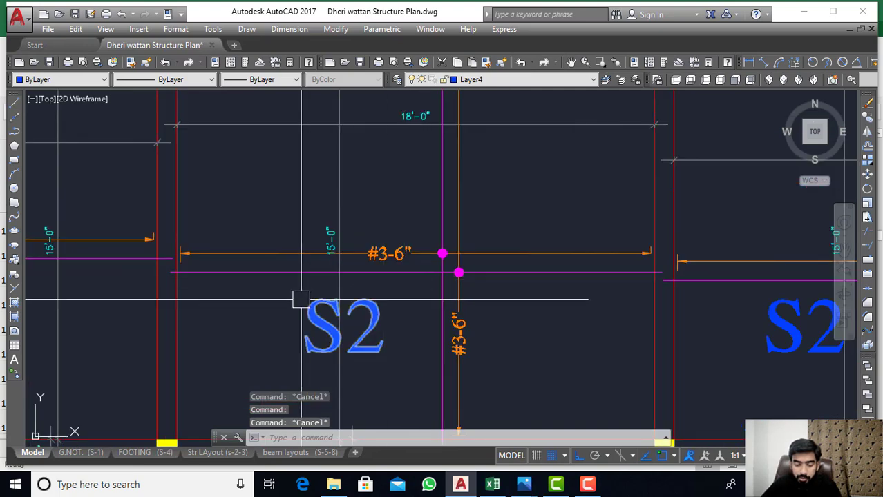
scroll(301, 299, "down", 2)
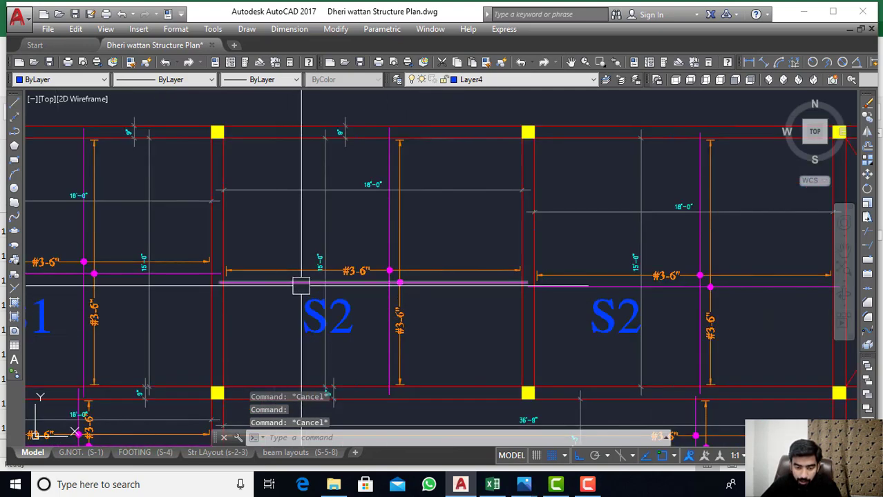
key("Escape")
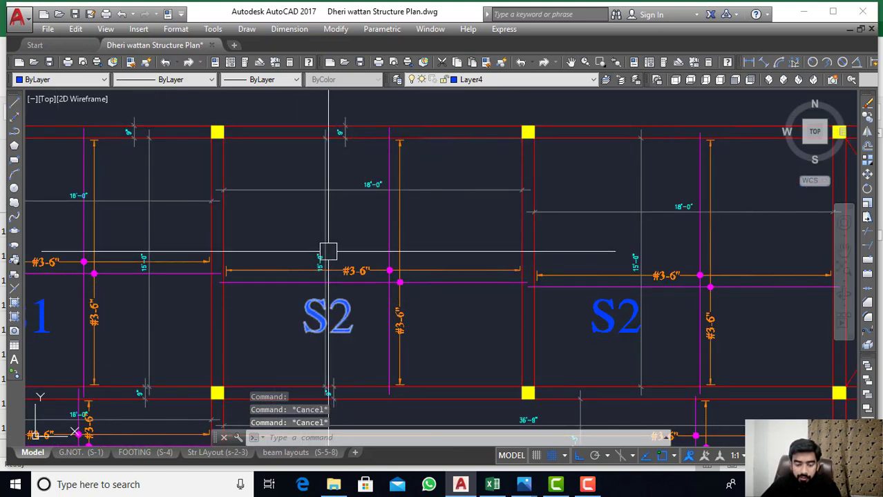
scroll(329, 262, "up", 4)
scroll(346, 208, "down", 4)
scroll(359, 269, "down", 3)
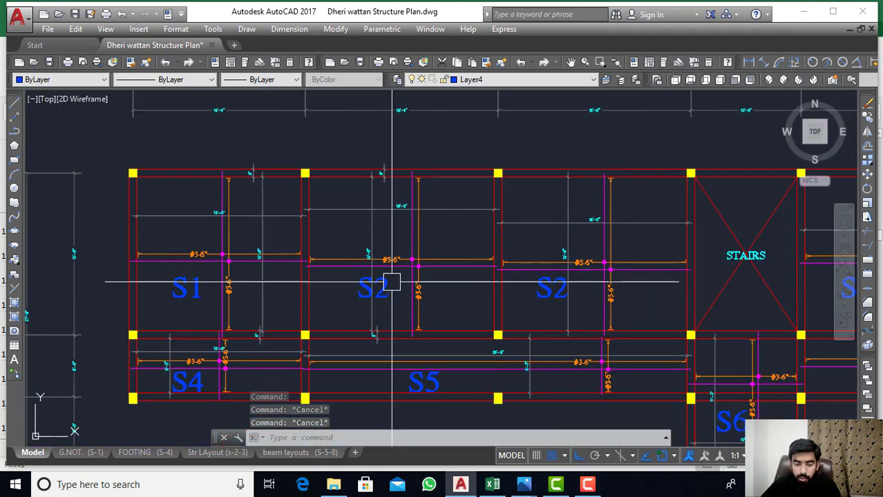
scroll(391, 282, "up", 4)
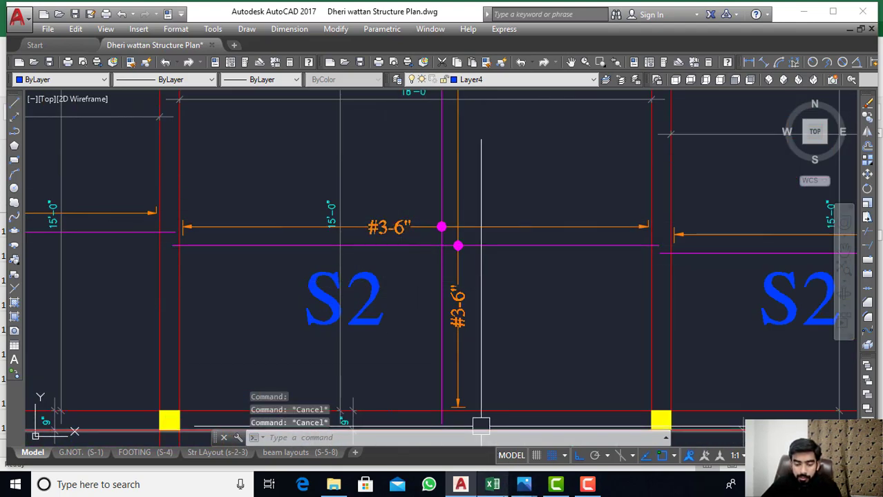
- Change N130 to =15/0.5+1 so S2's distribution bar count reads 31
left_click(485, 485)
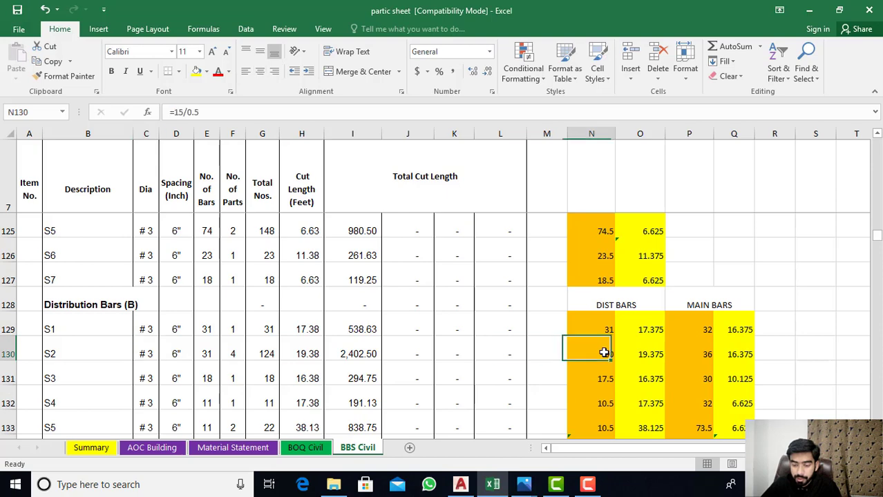
double_click(604, 353)
type("1")
key("Return")
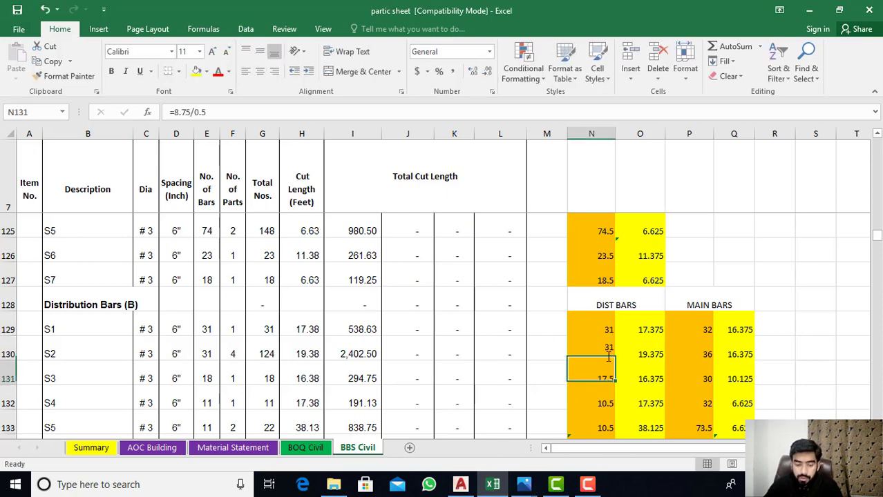
left_click(301, 352)
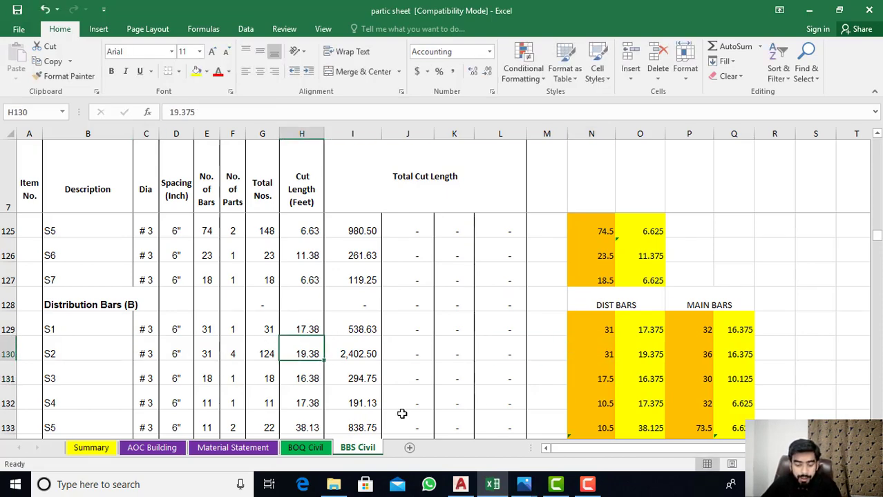
left_click(459, 485)
scroll(398, 261, "down", 3)
- Zoom to S2's #3-6" bar mark and 18'-0" dimension, then return to Excel
scroll(460, 199, "up", 2)
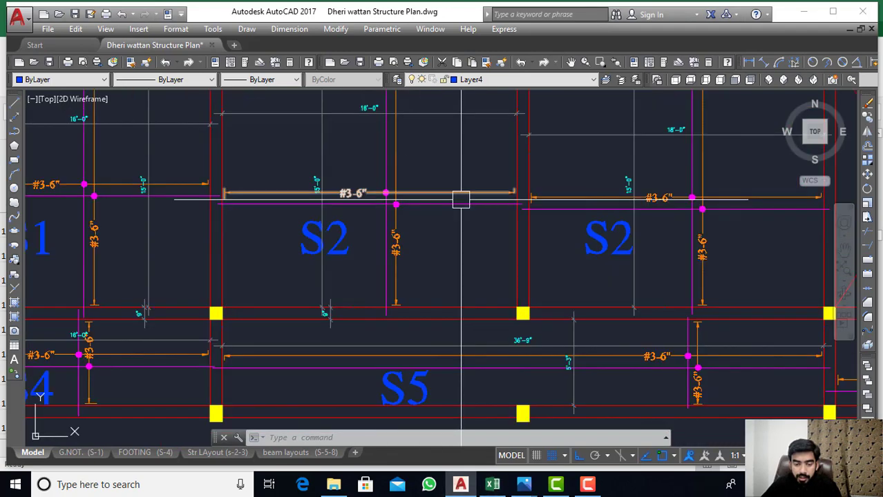
scroll(382, 277, "down", 2)
scroll(282, 183, "up", 2)
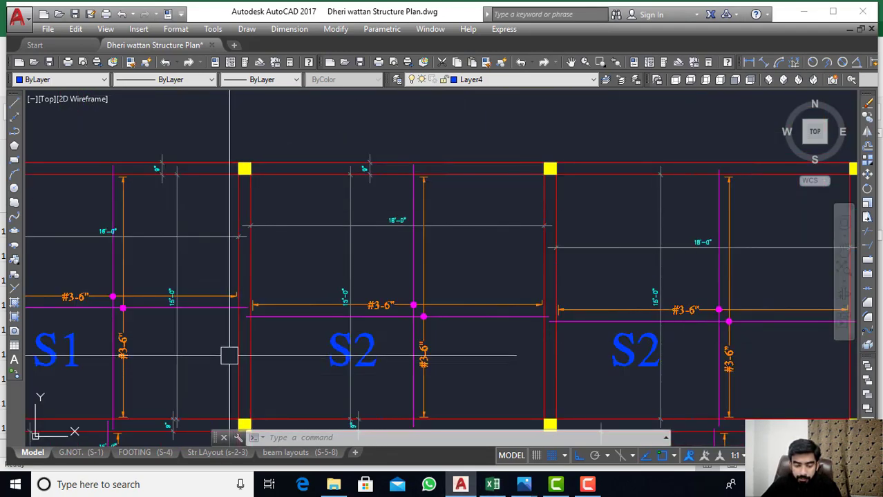
scroll(234, 343, "up", 3)
scroll(234, 343, "down", 3)
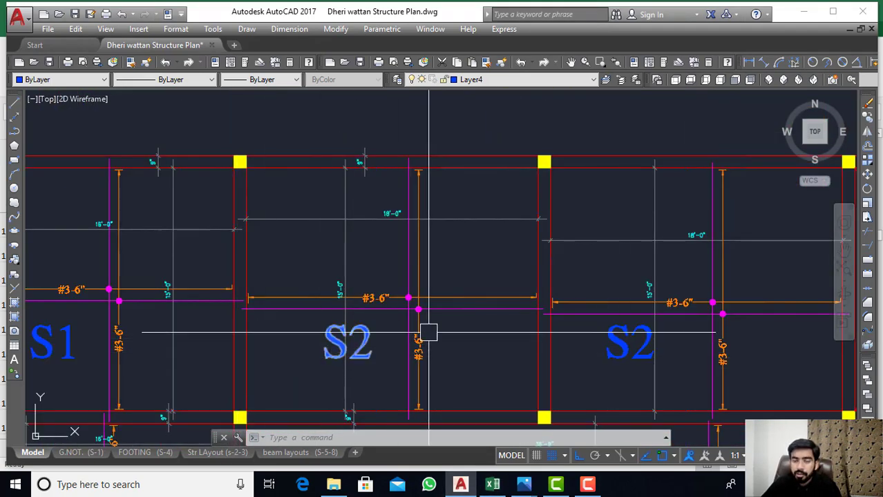
scroll(259, 327, "up", 2)
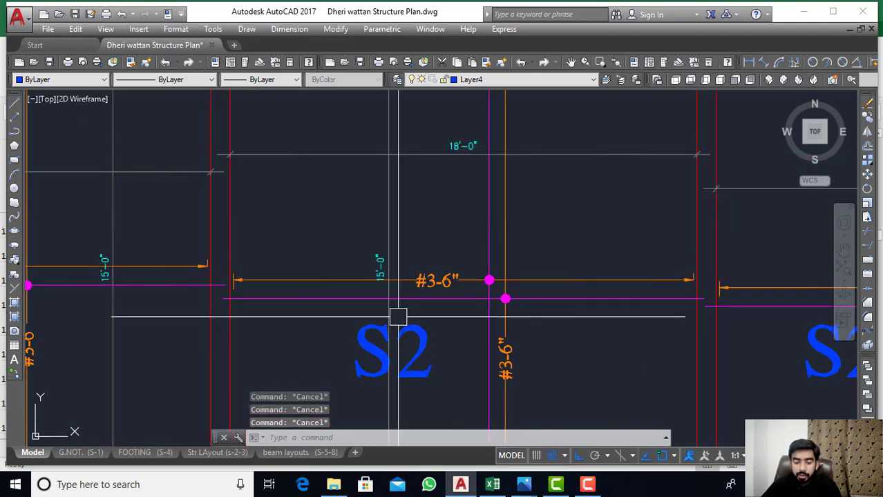
scroll(456, 276, "up", 2)
left_click(502, 486)
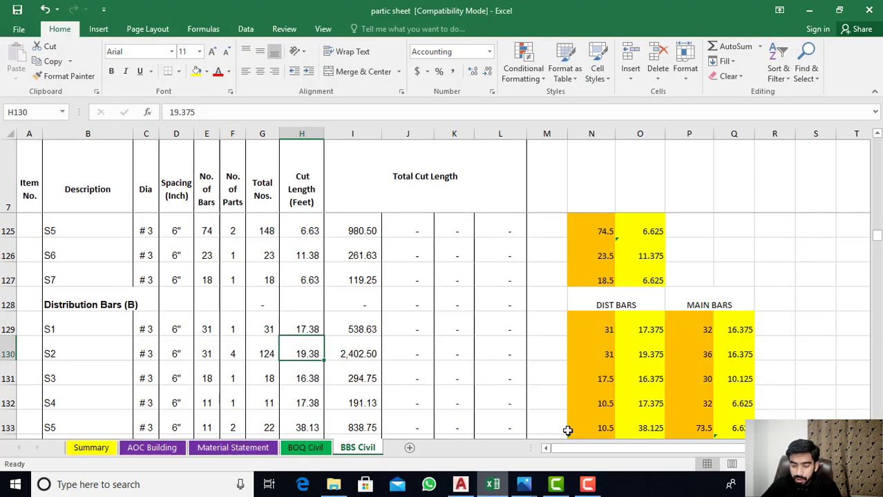
- Review O129 and O130 cut-length formulas, confirming 19.375, and S2's 4 parts
left_click(644, 339)
double_click(644, 339)
key("Escape")
double_click(646, 354)
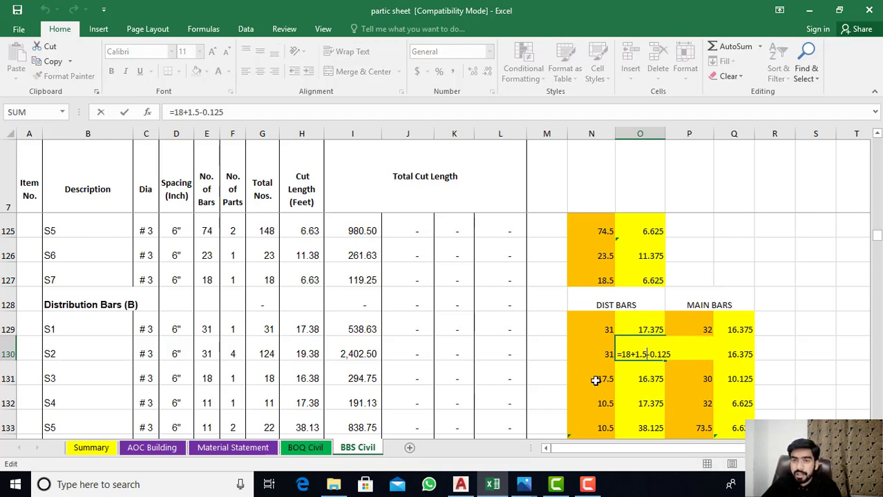
key("Return")
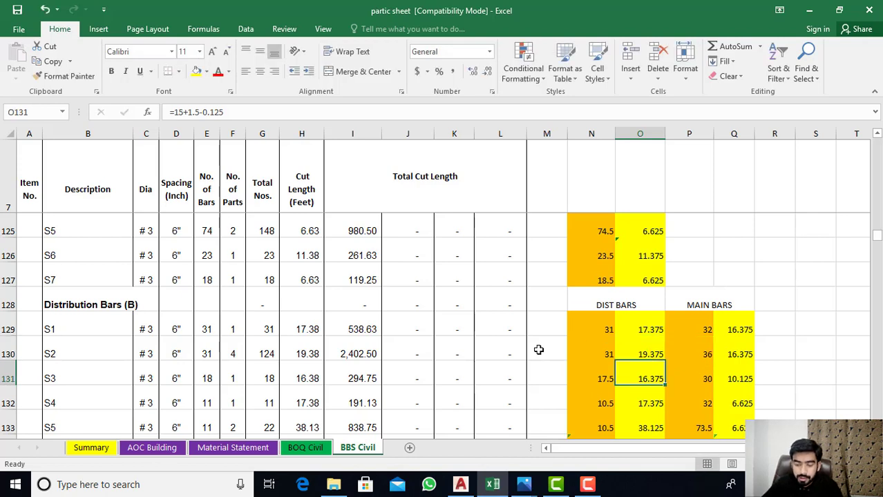
left_click(635, 354)
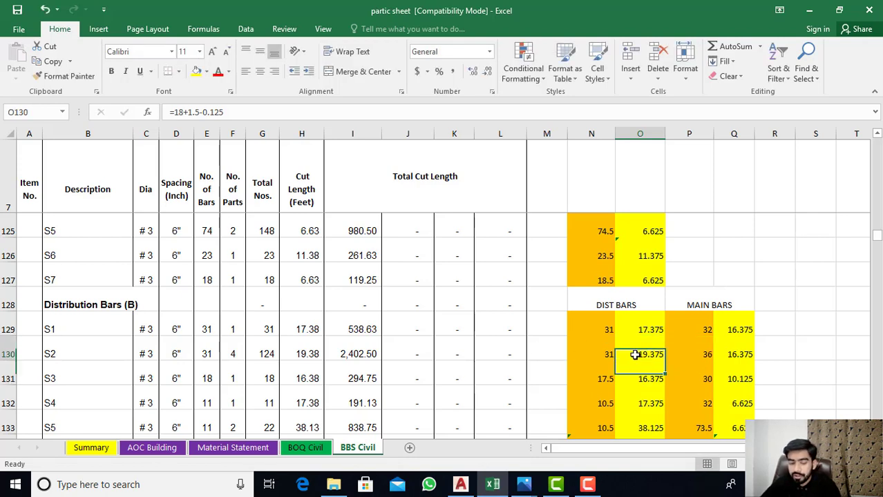
left_click(231, 352)
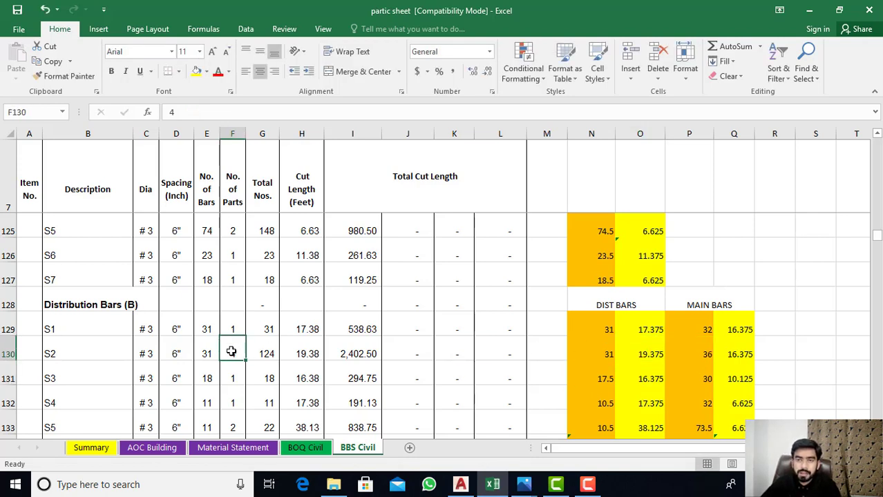
- Cancel the active command in the AutoCAD slab plan
left_click(460, 484)
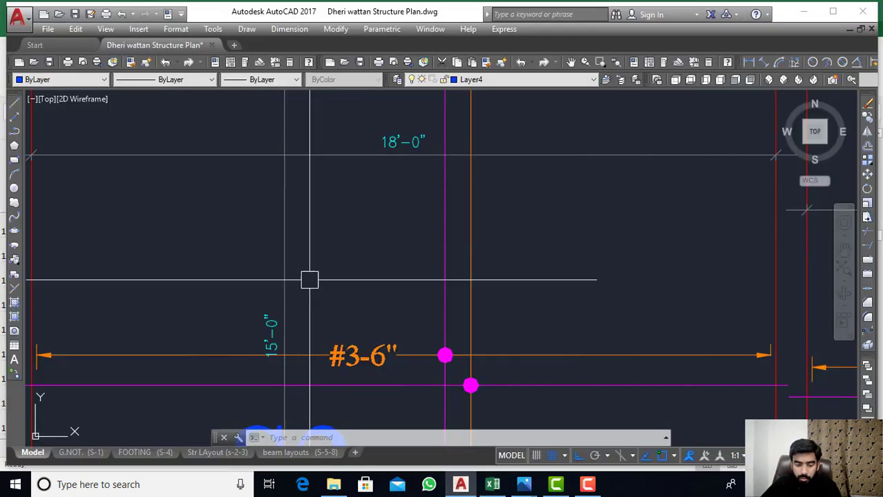
scroll(310, 279, "down", 5)
scroll(666, 339, "down", 4)
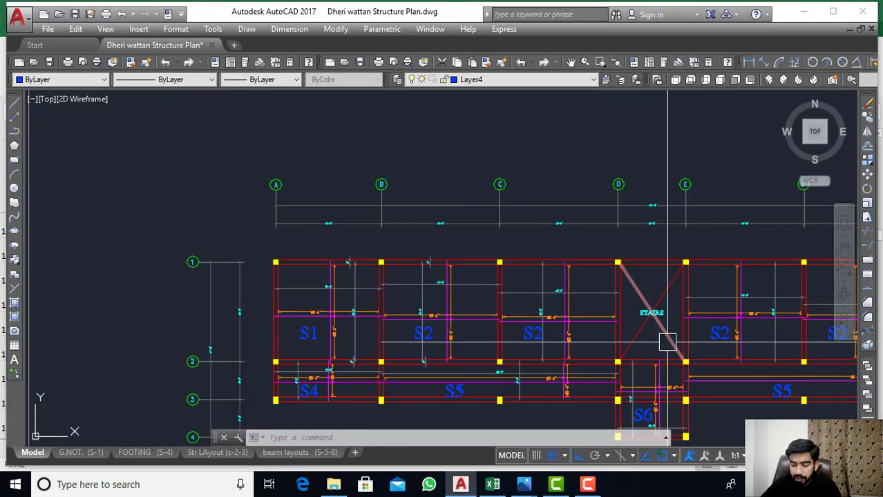
scroll(516, 256, "up", 5)
scroll(461, 300, "down", 4)
scroll(782, 357, "up", 3)
scroll(475, 210, "down", 4)
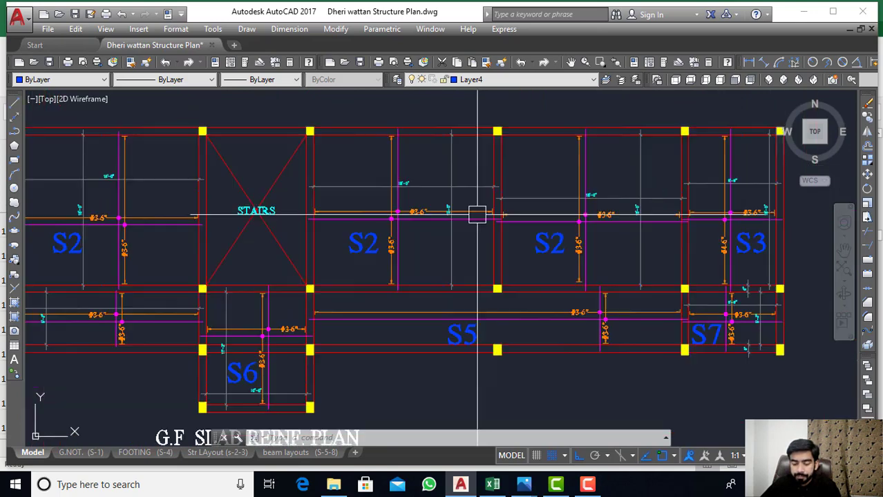
key("Escape")
key("Escape")
- Inspect S3's distribution bar count formula in N131, then show the full ground-floor plan
left_click(493, 484)
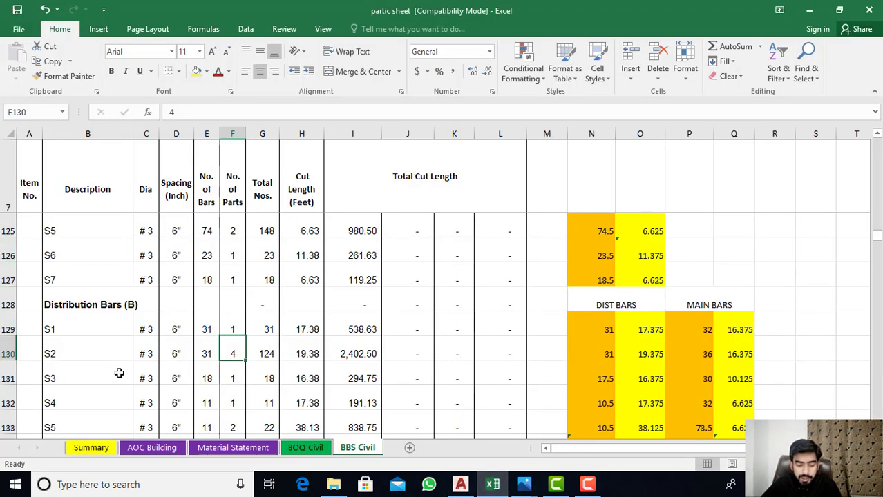
left_click(603, 378)
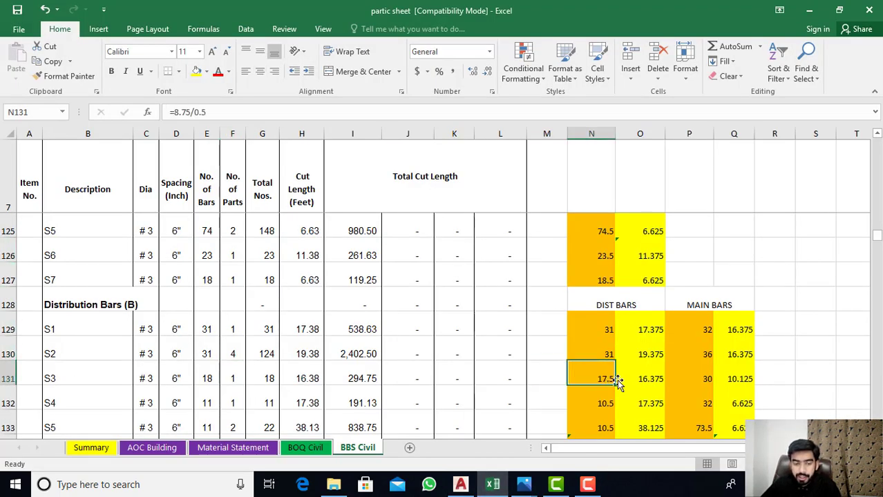
left_click(460, 484)
scroll(636, 244, "down", 5)
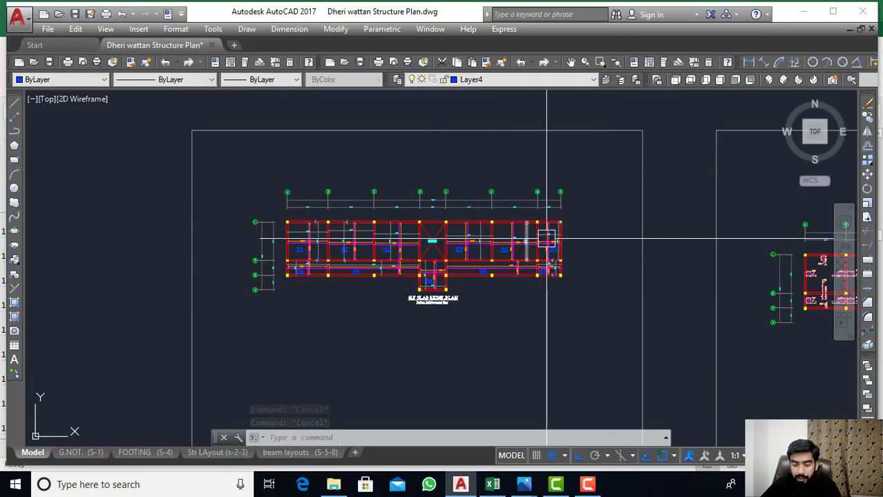
scroll(810, 276, "up", 2)
scroll(549, 239, "up", 5)
scroll(479, 245, "up", 3)
scroll(571, 153, "up", 3)
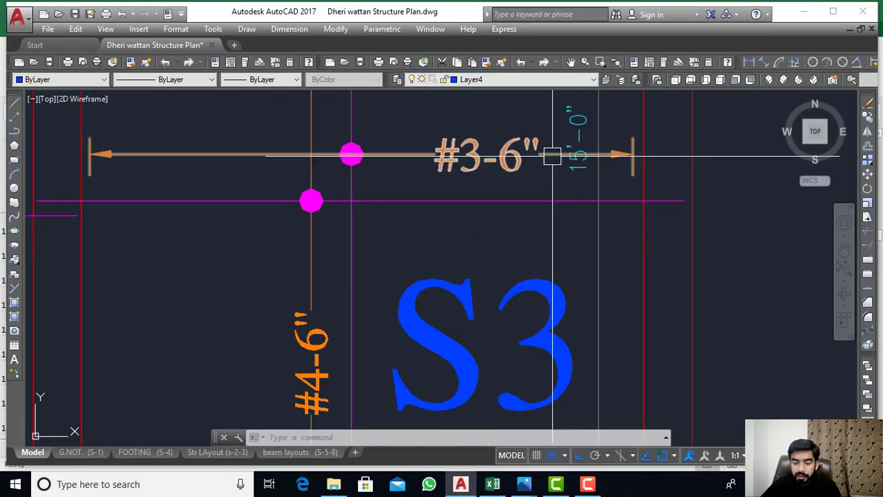
scroll(569, 264, "down", 2)
scroll(469, 215, "down", 3)
scroll(447, 178, "up", 5)
scroll(421, 126, "down", 4)
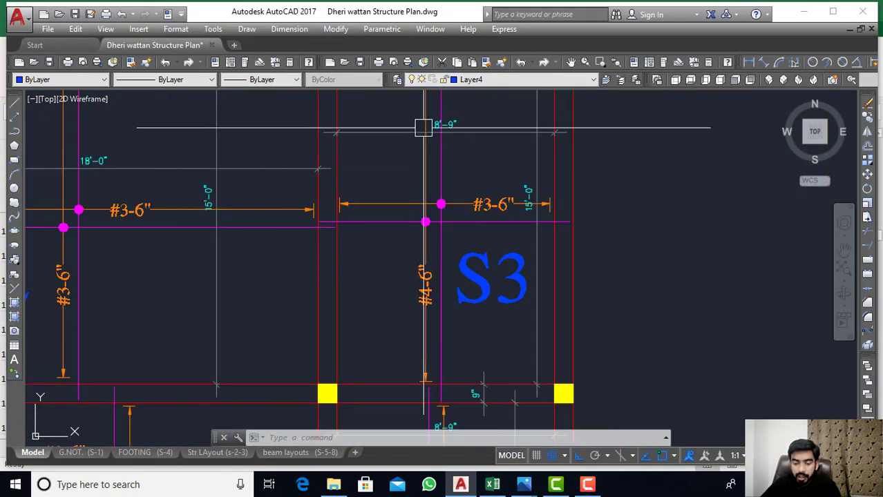
scroll(523, 253, "up", 1)
left_click(446, 166)
scroll(460, 244, "down", 2)
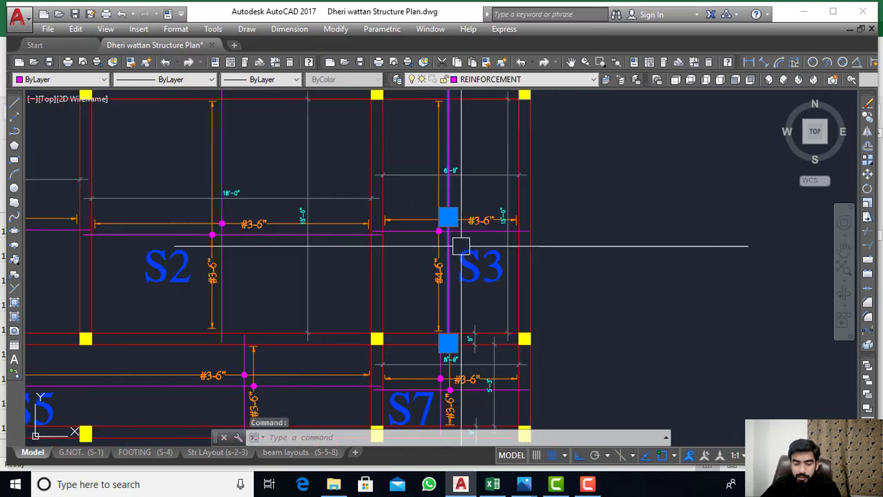
key("Escape")
key("Escape")
scroll(407, 174, "up", 2)
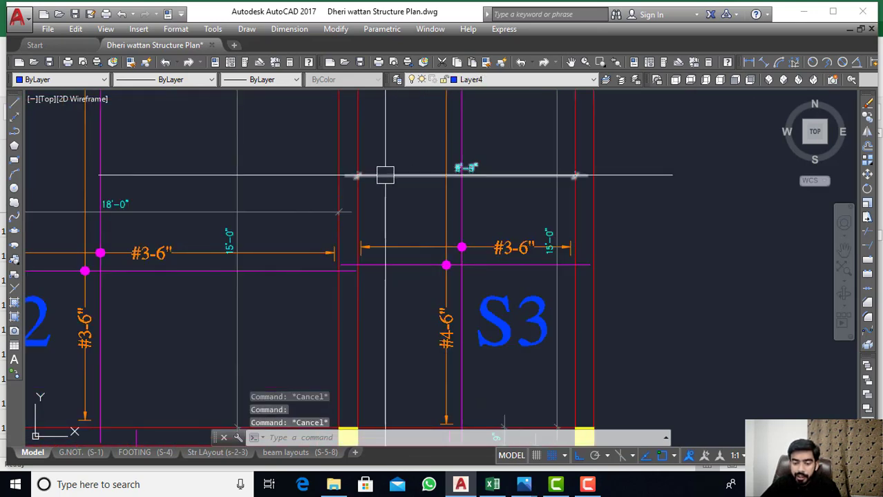
scroll(411, 175, "up", 2)
scroll(617, 264, "up", 2)
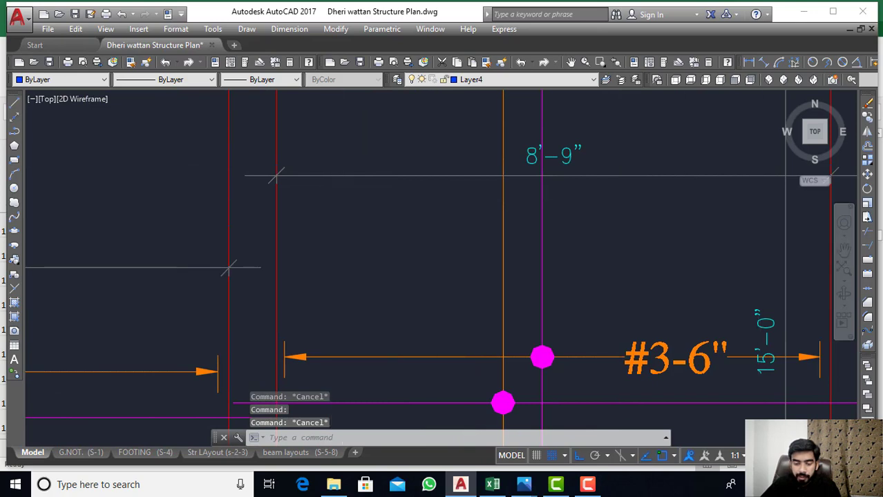
scroll(453, 289, "down", 4)
- Append +1 to N131's =8.75/0.5 so S3's count reads 18.5, comparing with E131
left_click(492, 485)
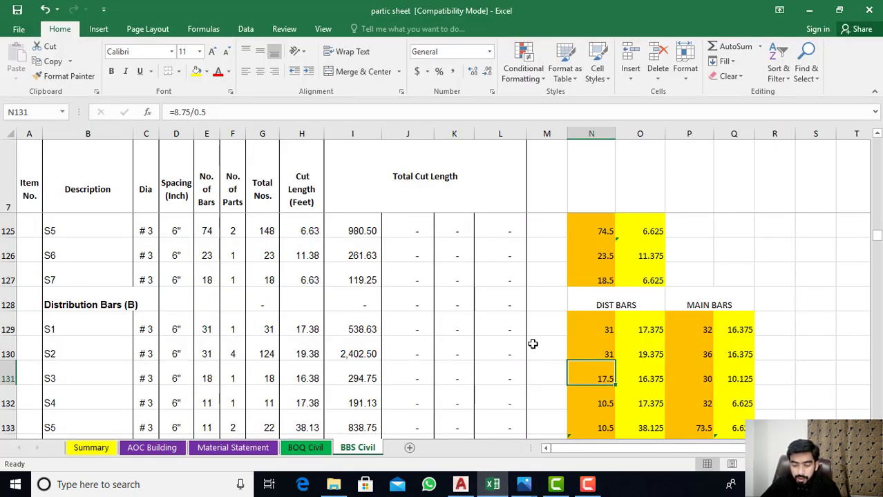
double_click(587, 373)
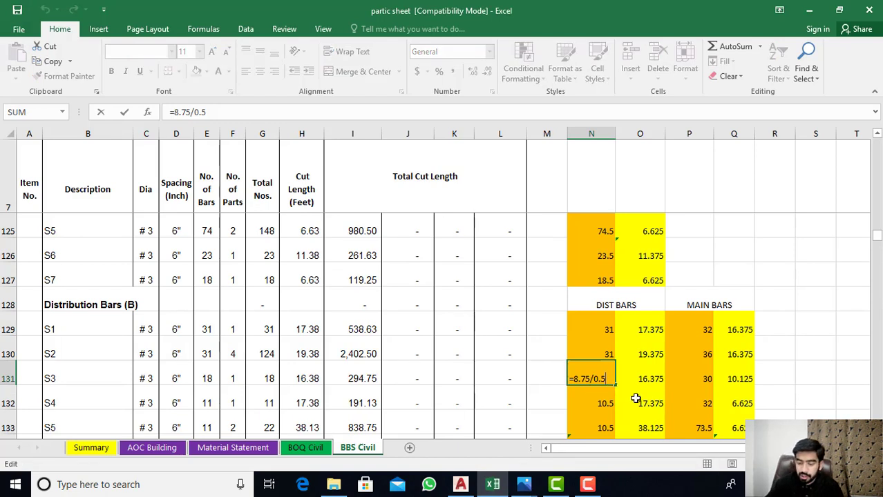
type("+1")
key("Return")
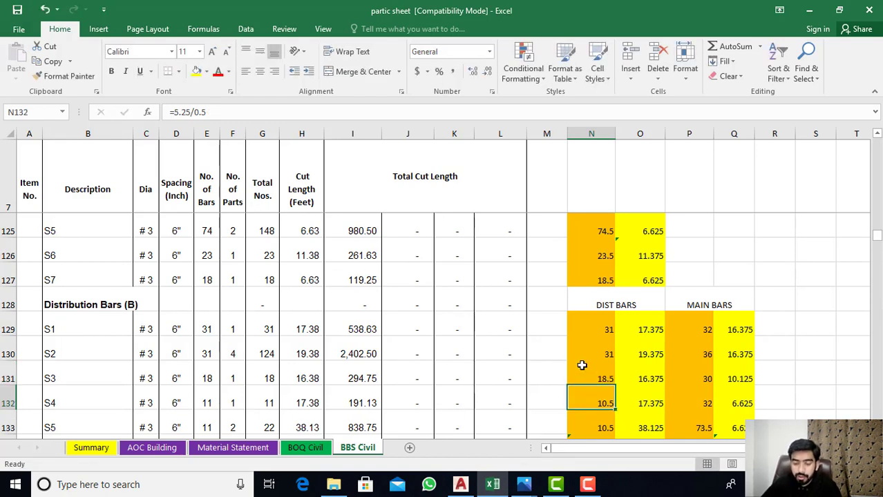
left_click(595, 380)
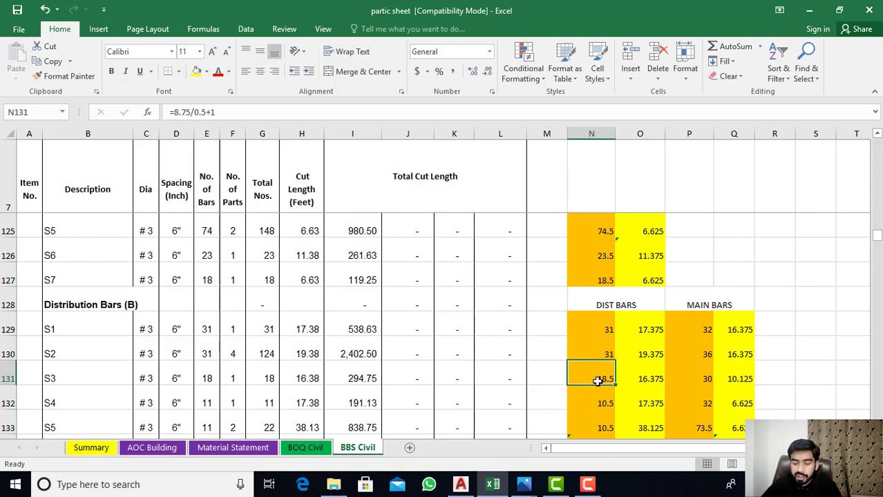
left_click(206, 380)
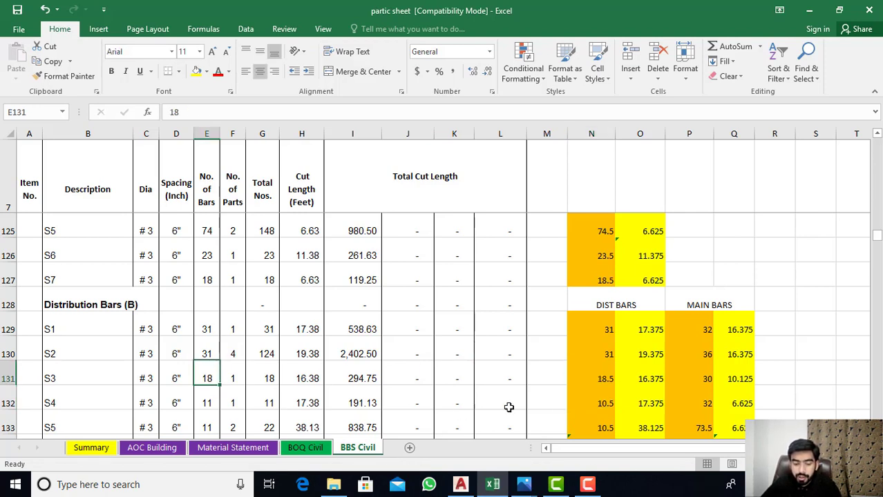
- Confirm S3's 16.375 cut length in H131 and O131's formula, leaving it unchanged
left_click(314, 378)
double_click(650, 380)
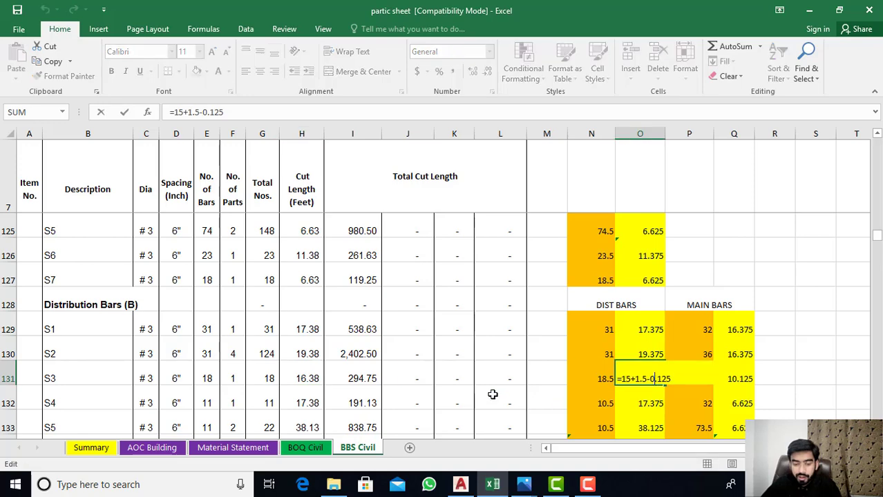
key("Escape")
double_click(645, 379)
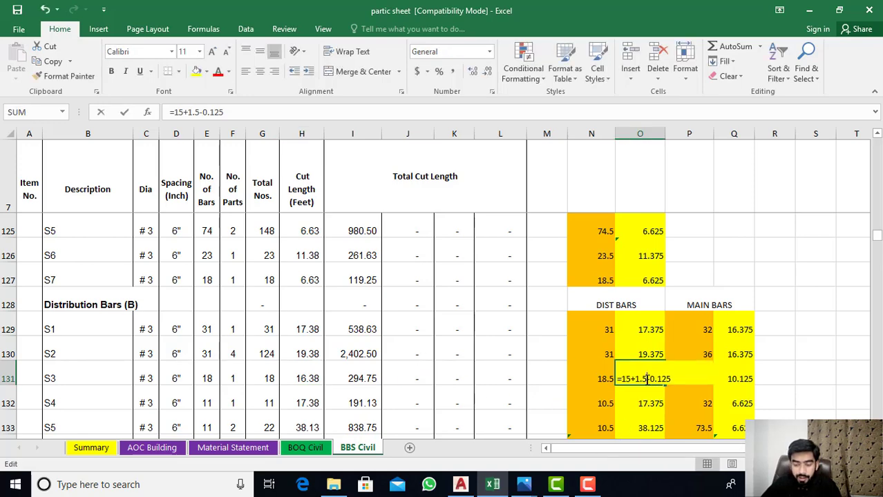
key("Escape")
- Check the S5 cut length, then view slab S5 in AutoCAD
scroll(623, 366, "down", 1)
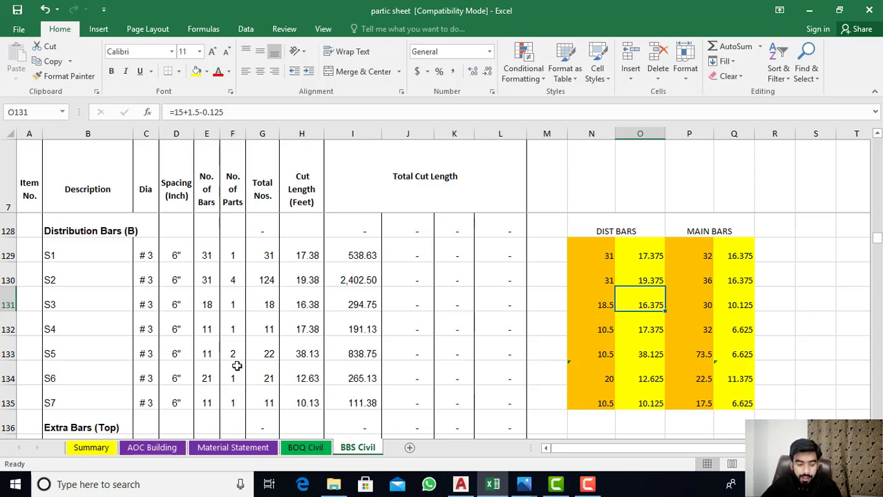
left_click(294, 354)
left_click(460, 484)
scroll(425, 360, "down", 5)
- Zoom in and out around slab S5 to read its 36'-9" and 5'-3" spans, cancelling the active command
scroll(318, 339, "up", 5)
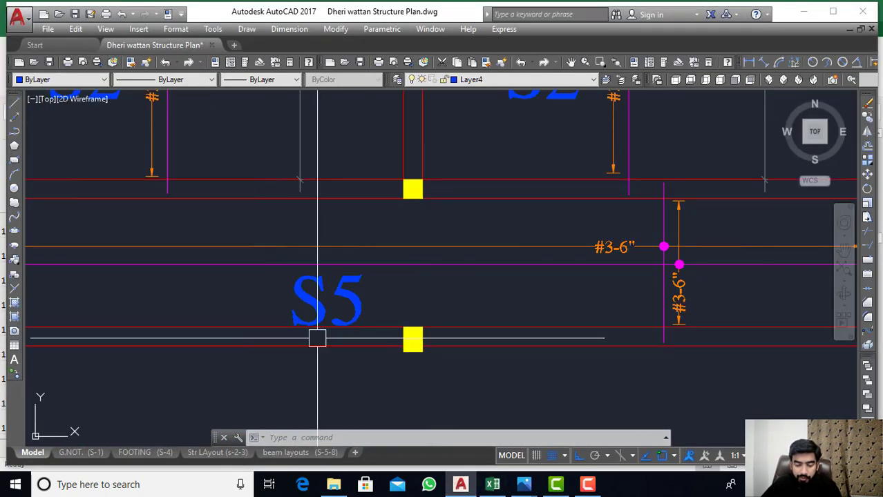
scroll(421, 300, "down", 4)
scroll(595, 282, "up", 4)
scroll(367, 259, "down", 4)
scroll(427, 258, "up", 5)
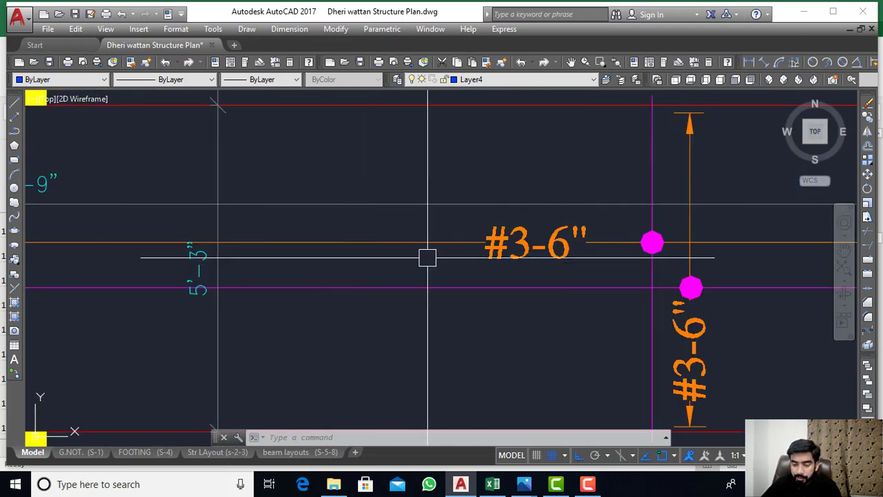
scroll(634, 206, "down", 4)
key("Escape")
key("Escape")
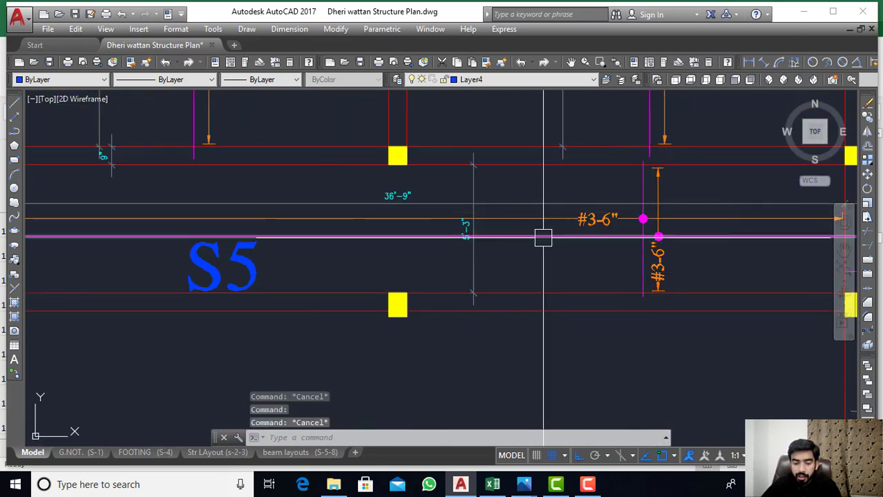
- Take another zoomed look at S5, then bring the Excel BBS Civil sheet back
scroll(454, 238, "up", 2)
scroll(190, 295, "up", 2)
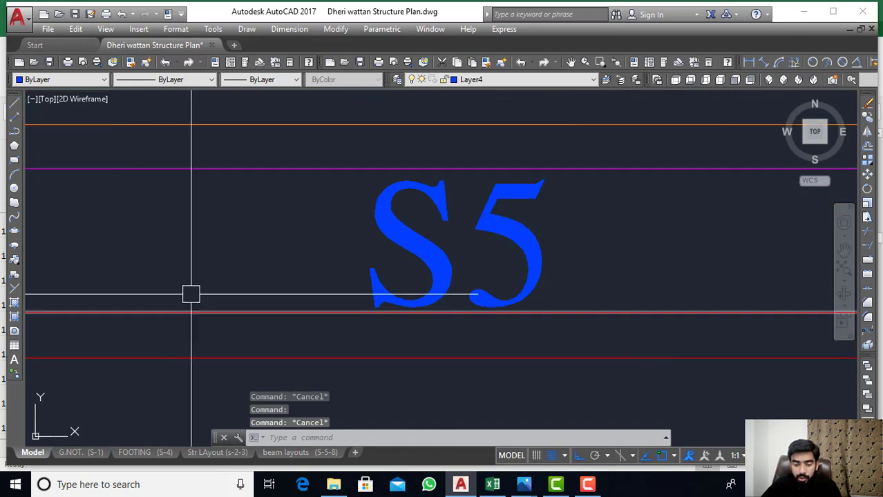
scroll(191, 295, "down", 2)
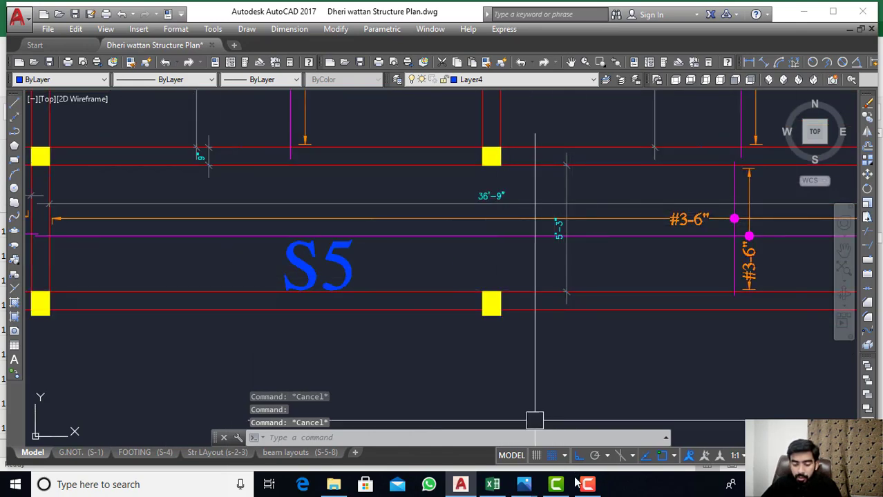
left_click(492, 485)
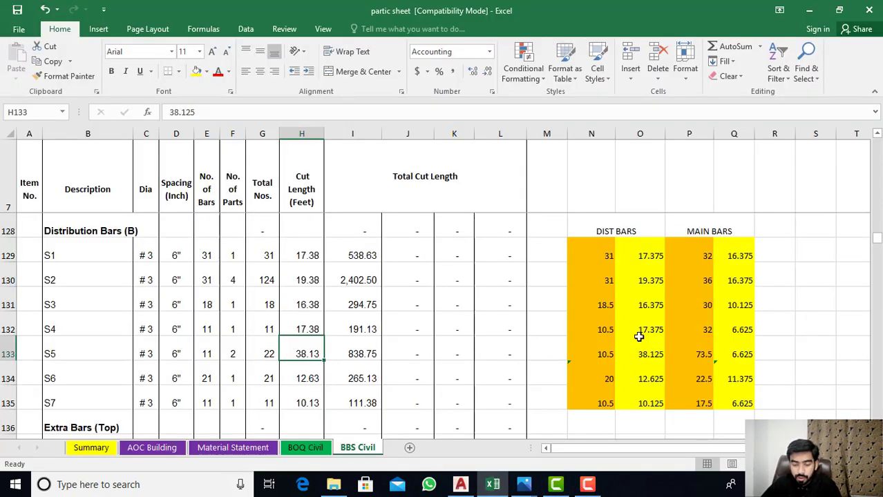
- Confirm S5's cut length formula in O133 reads =36.75+1.5-0.125 (38.125), then return to the AutoCAD slab plan
left_click(646, 373)
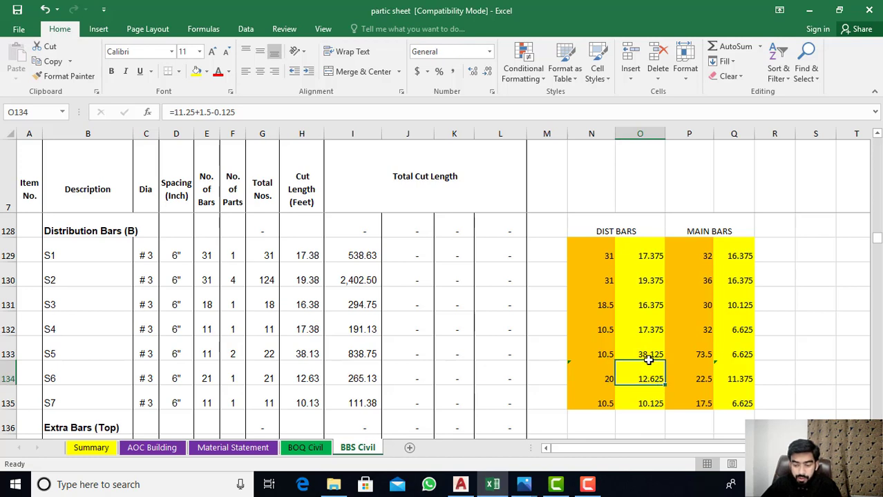
left_click(649, 350)
double_click(649, 350)
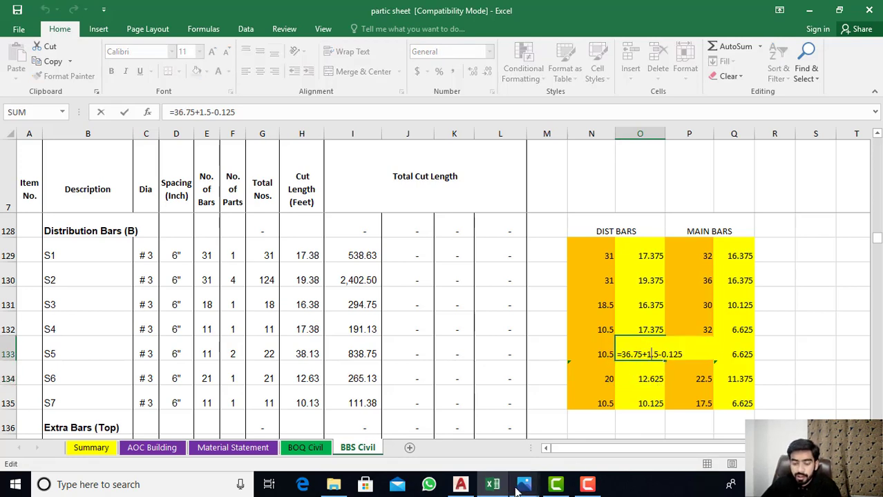
key("ctrl+Return")
left_click(460, 485)
scroll(435, 307, "down", 2)
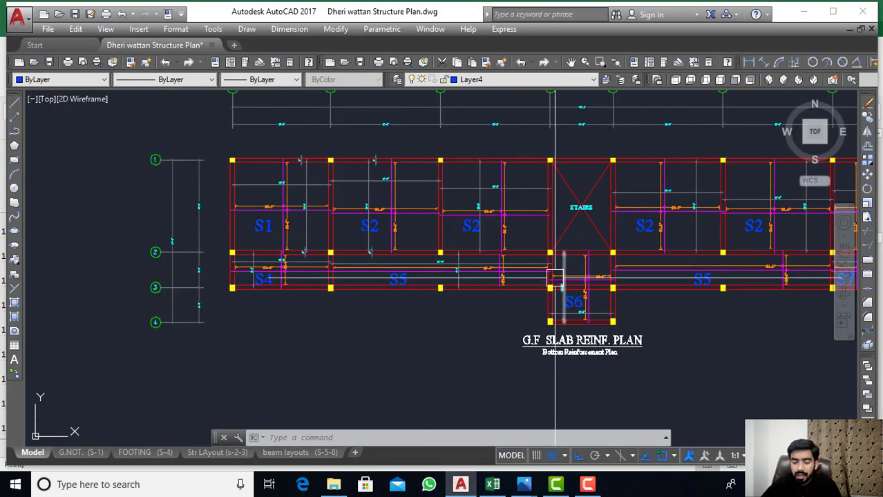
scroll(553, 297, "up", 2)
scroll(483, 263, "down", 2)
scroll(611, 232, "up", 4)
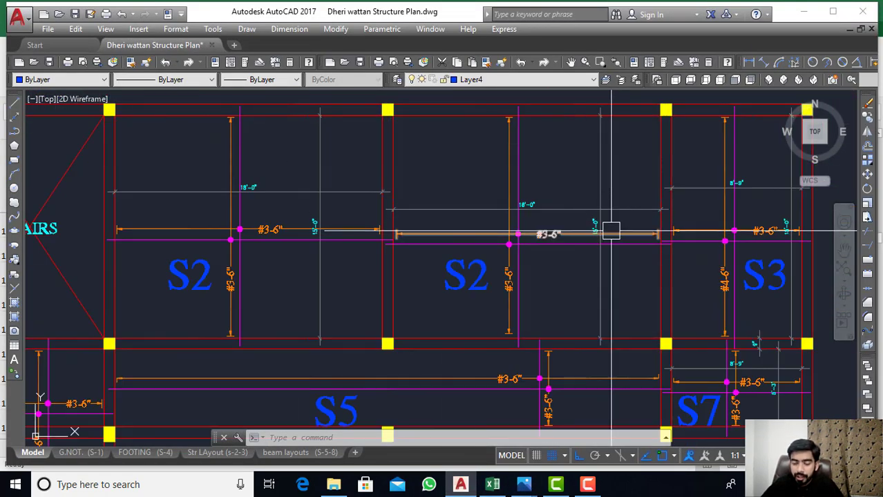